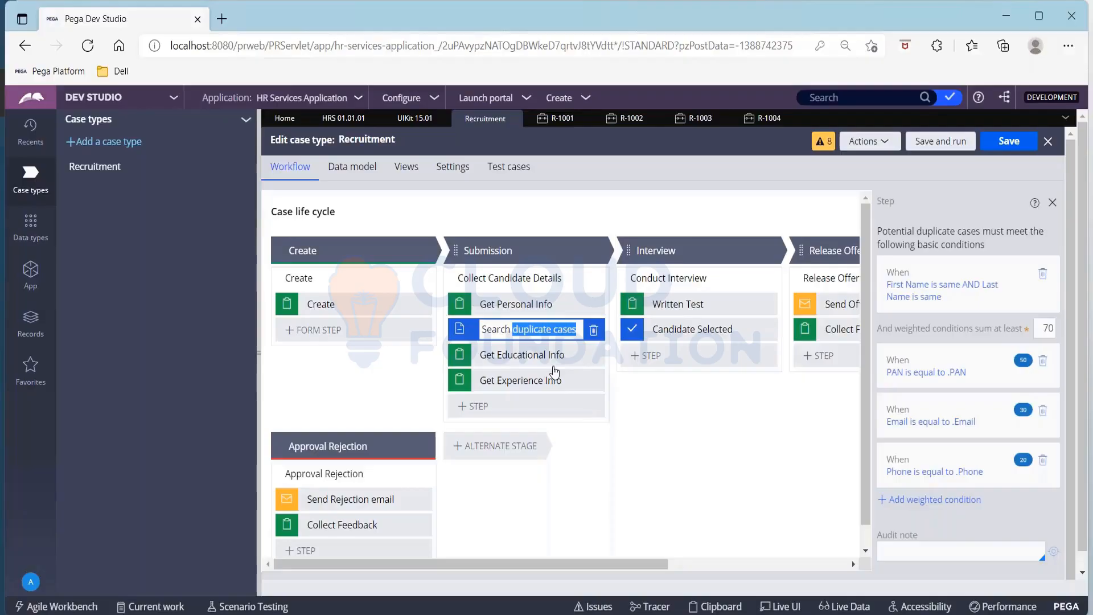
Examine the General settings of the Recruitment case type, including case ID prefix, availability and search engine optimization.
{"action": "left_click", "coordinate": [827, 32]}
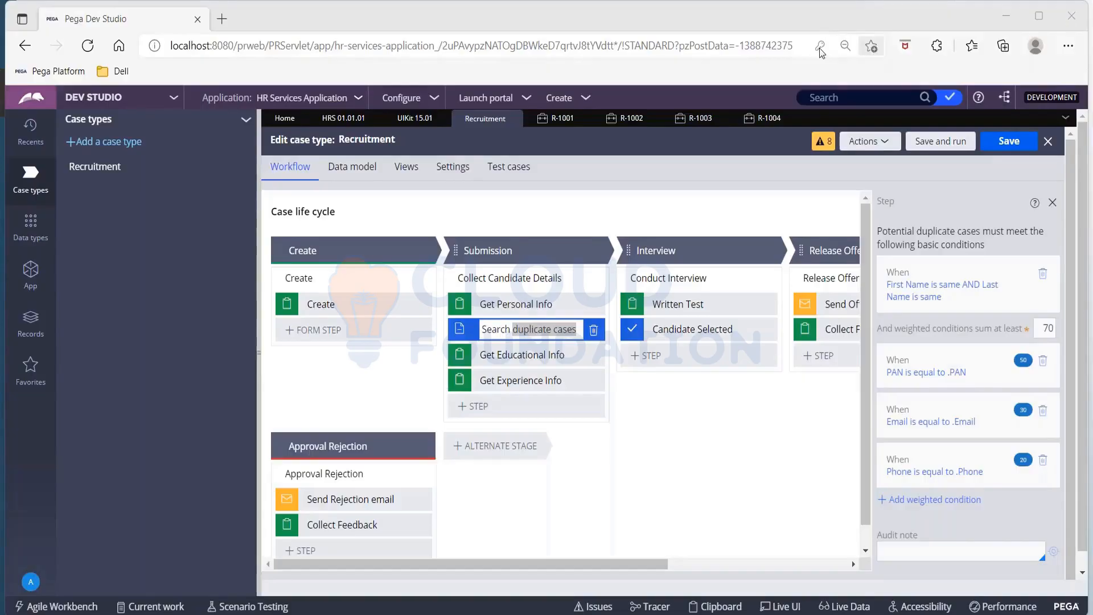
{"action": "left_click", "coordinate": [458, 169]}
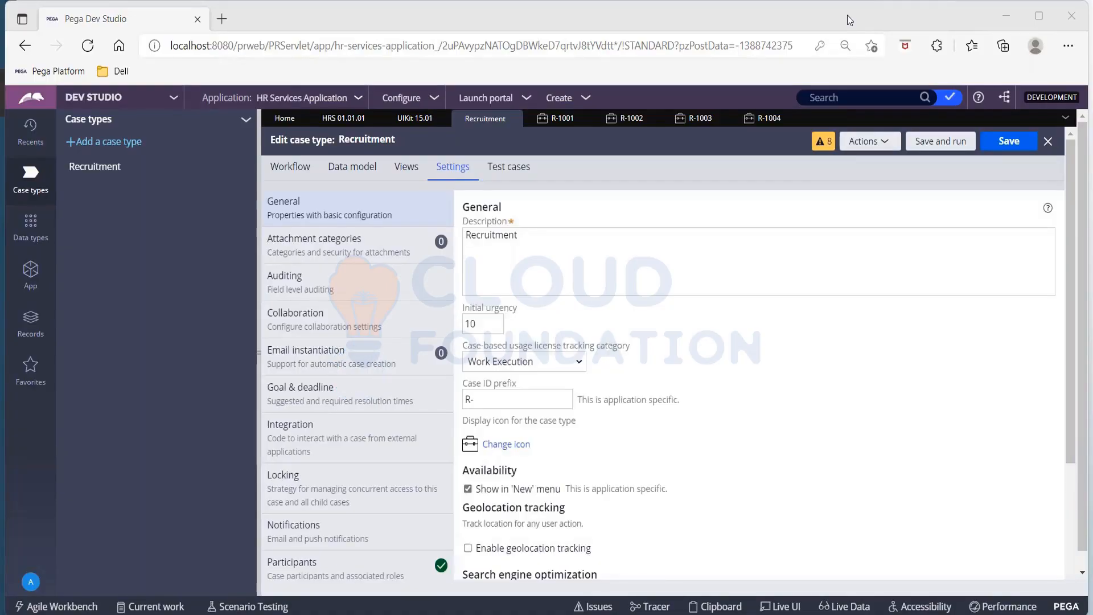
{"action": "scroll", "coordinate": [524, 361], "scroll_direction": "down", "scroll_amount": 3}
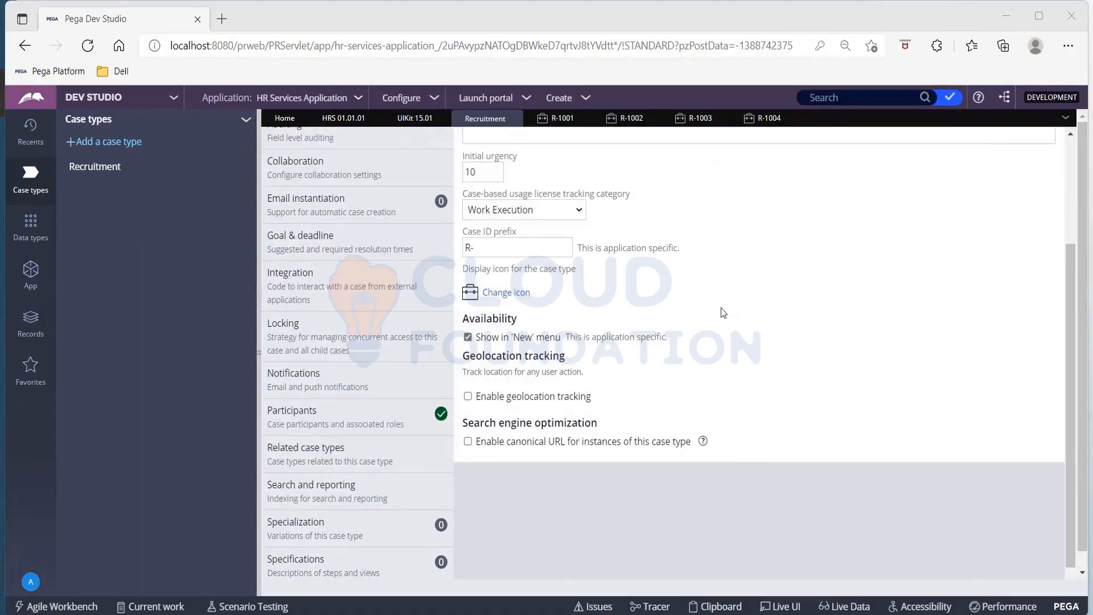
{"action": "scroll", "coordinate": [720, 309], "scroll_direction": "up", "scroll_amount": 3}
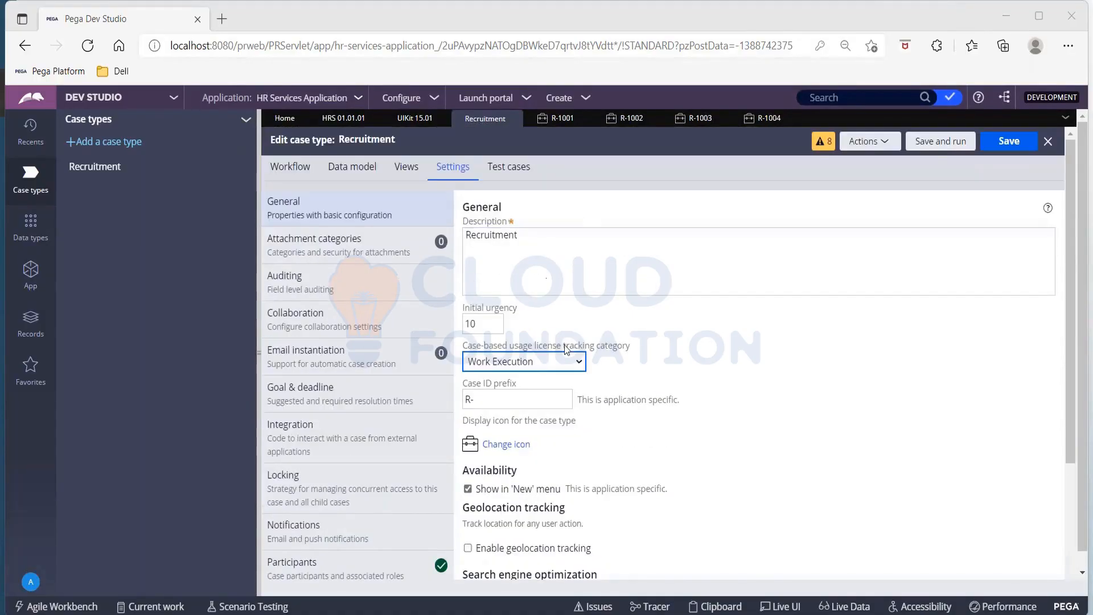
{"action": "scroll", "coordinate": [564, 343], "scroll_direction": "down", "scroll_amount": 2}
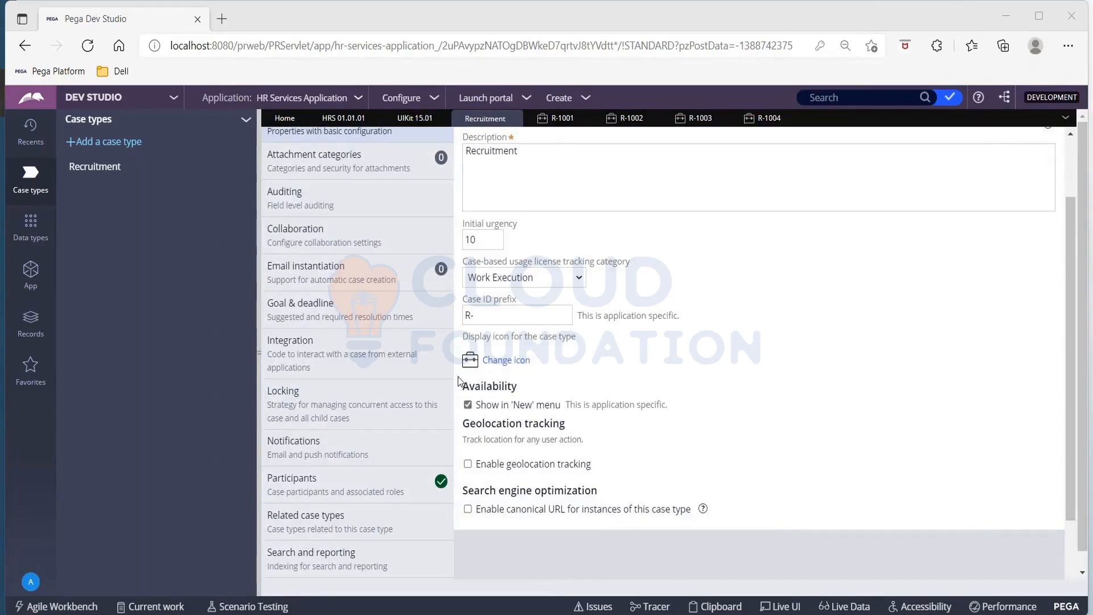
{"action": "double_click", "coordinate": [464, 386]}
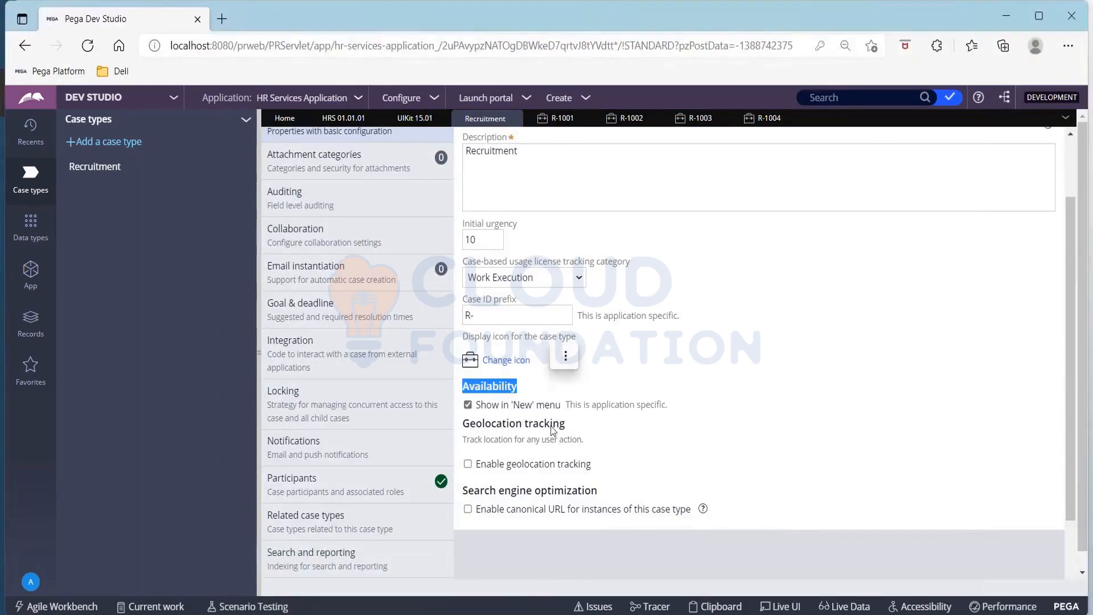
{"action": "left_click", "coordinate": [566, 358]}
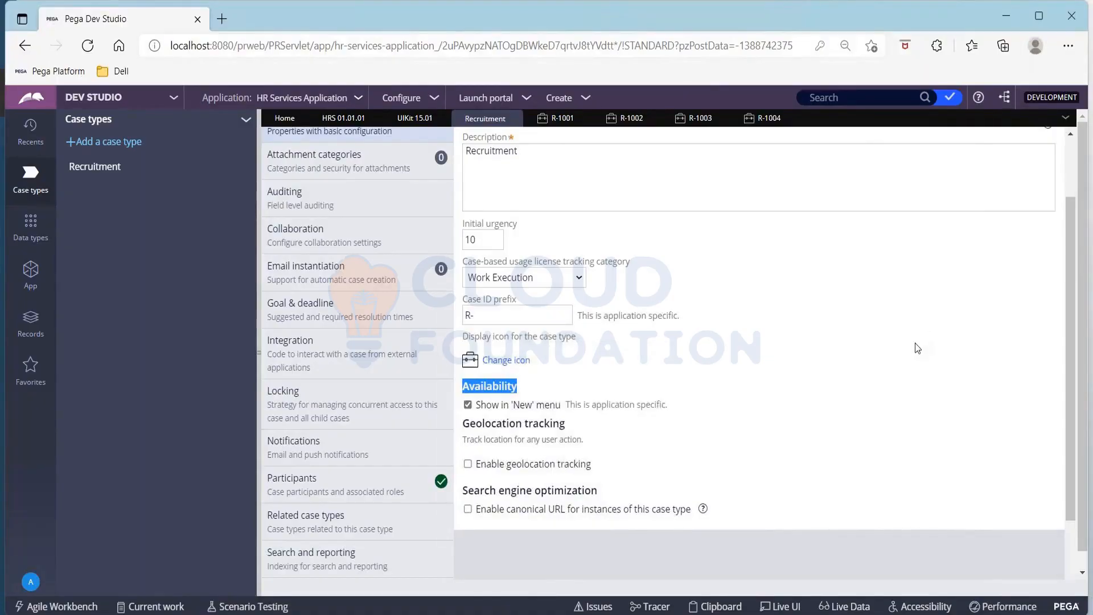
{"action": "left_click", "coordinate": [105, 341]}
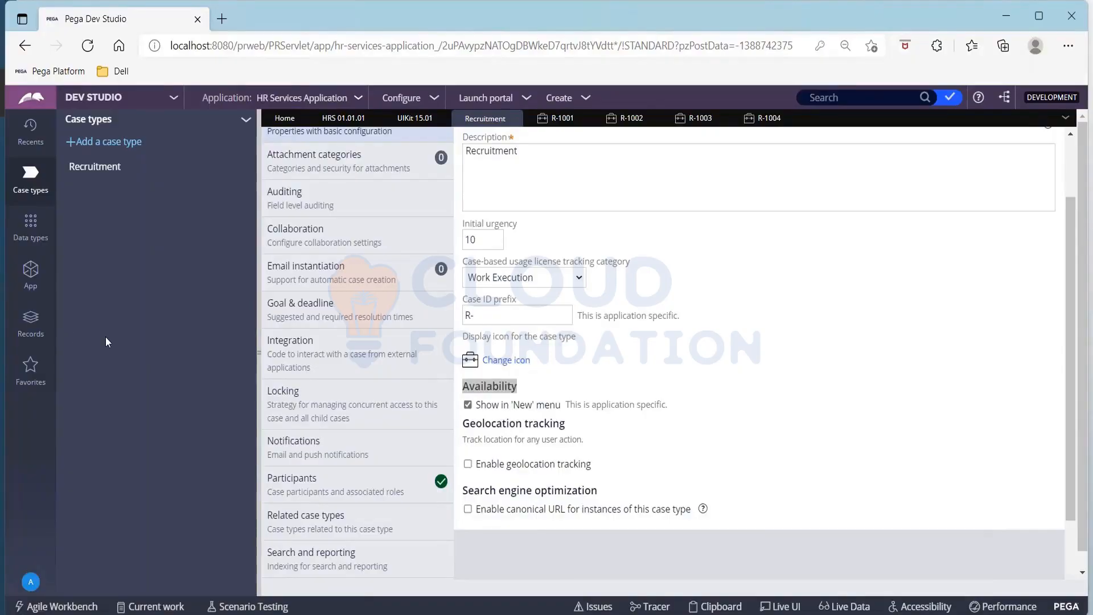
Browse the Process rules of the Recruitment class in the App explorer and open its pyDefault case type rule.
{"action": "left_click", "coordinate": [30, 288]}
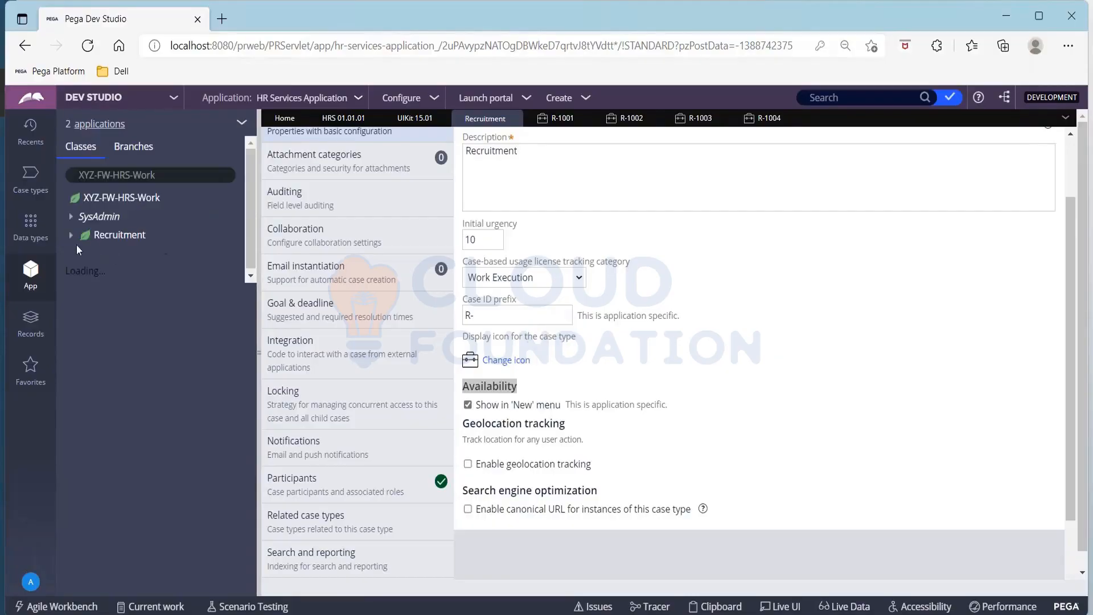
{"action": "left_click", "coordinate": [71, 237]}
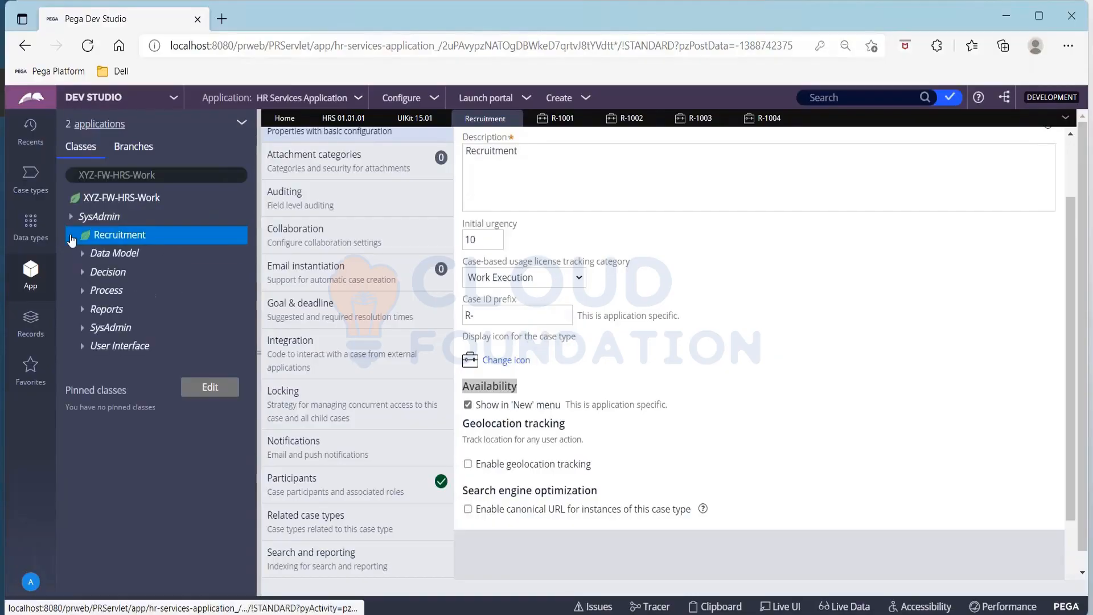
{"action": "left_click", "coordinate": [83, 293]}
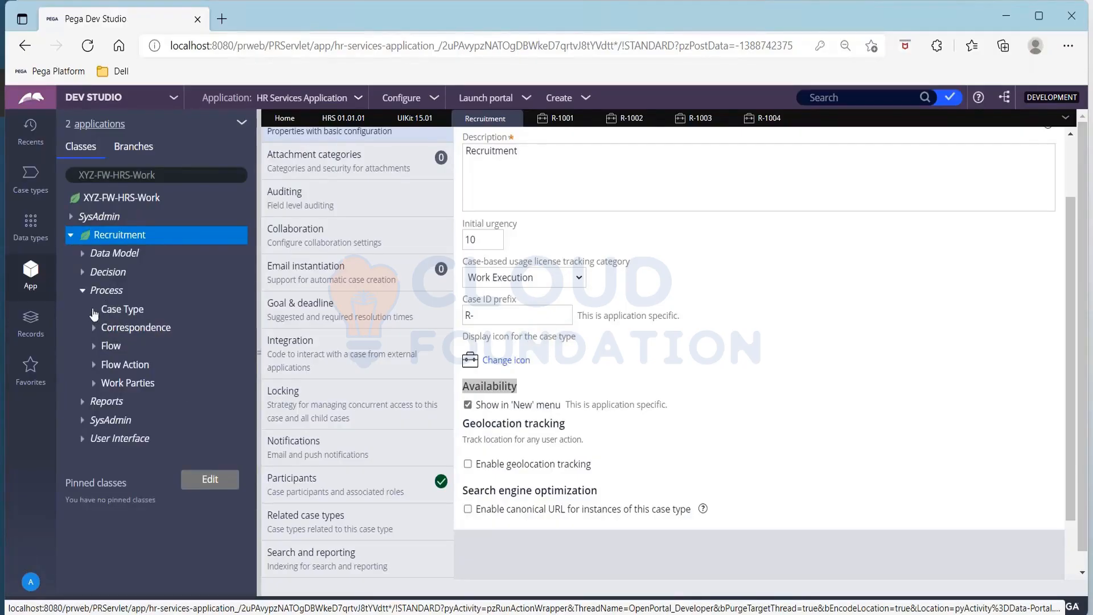
{"action": "left_click", "coordinate": [94, 311]}
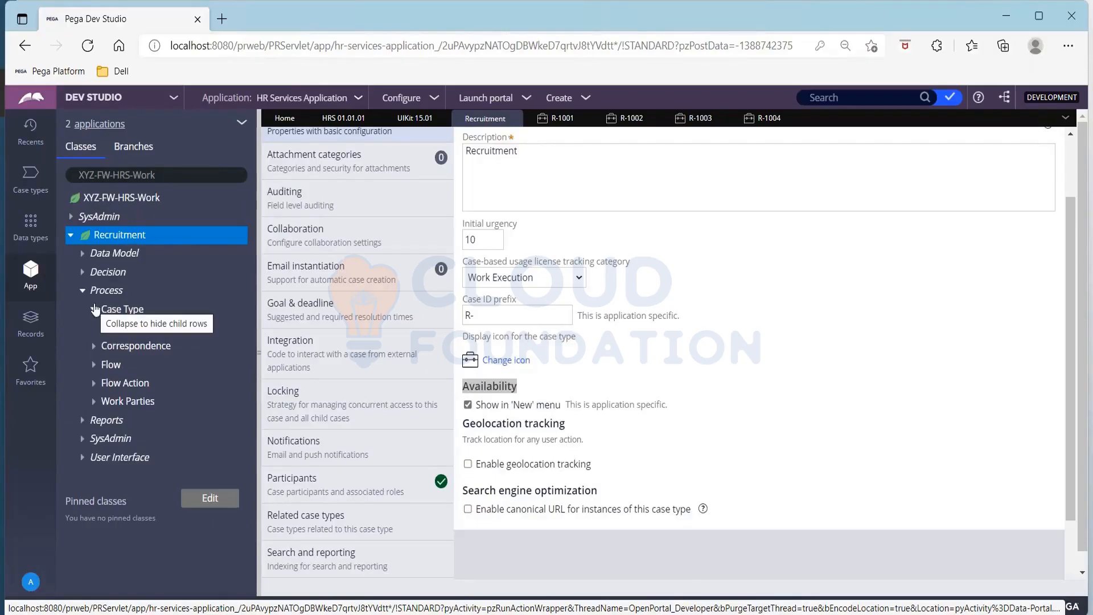
{"action": "left_click", "coordinate": [94, 309]}
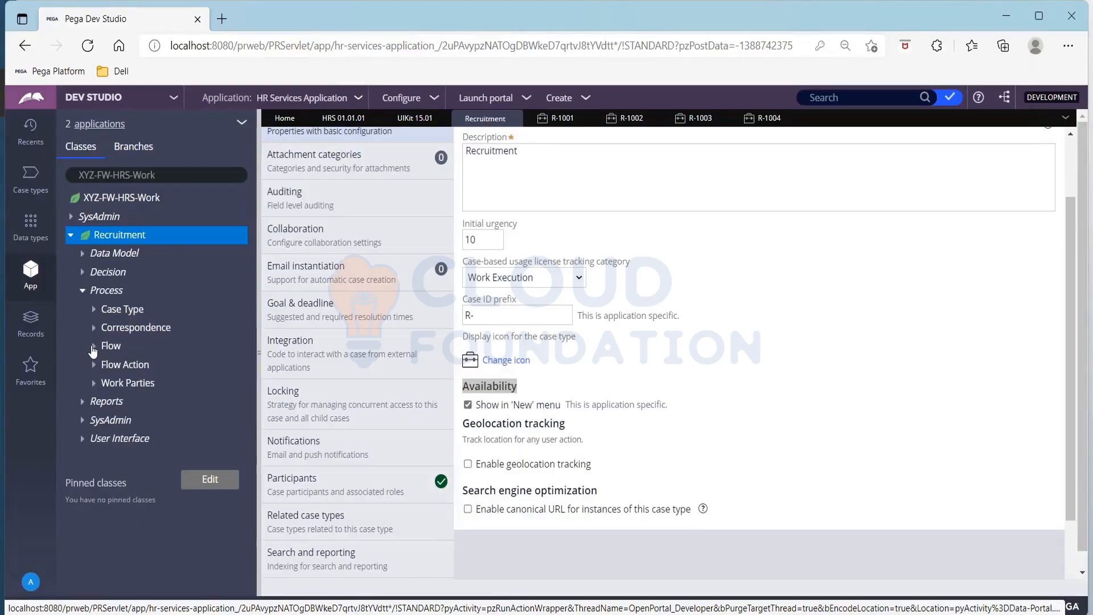
{"action": "left_click", "coordinate": [93, 346]}
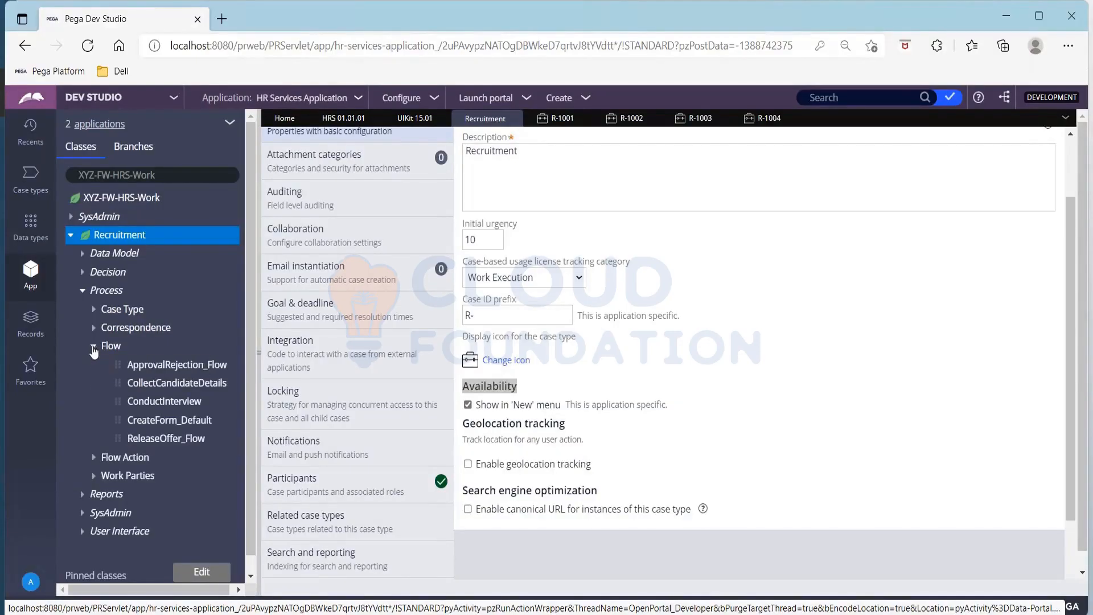
{"action": "left_click", "coordinate": [94, 348]}
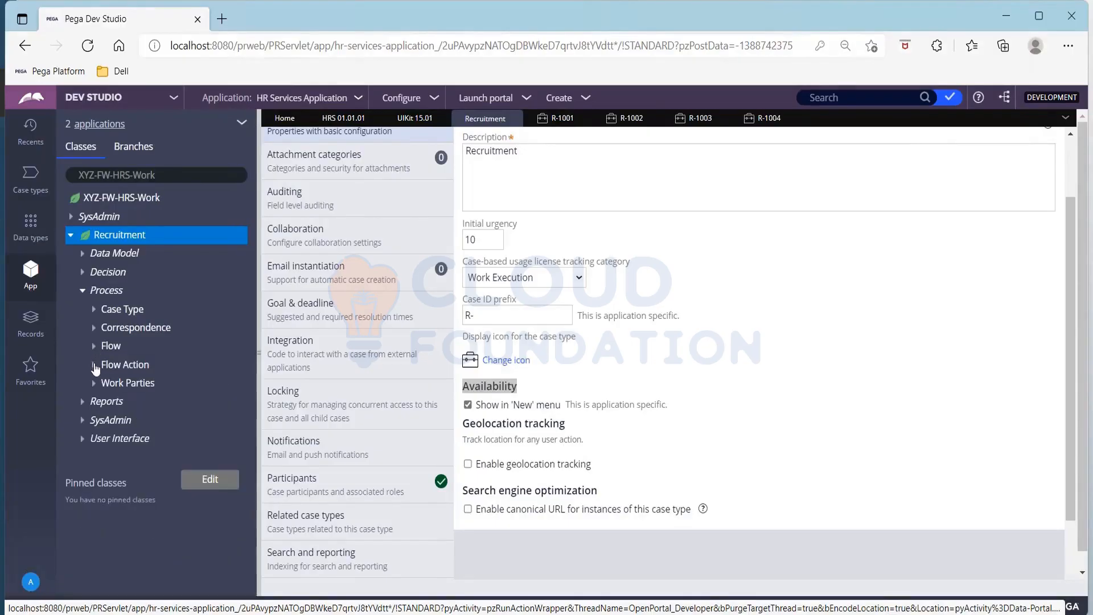
{"action": "left_click", "coordinate": [94, 366]}
{"action": "left_click", "coordinate": [94, 365]}
{"action": "left_click", "coordinate": [419, 7]}
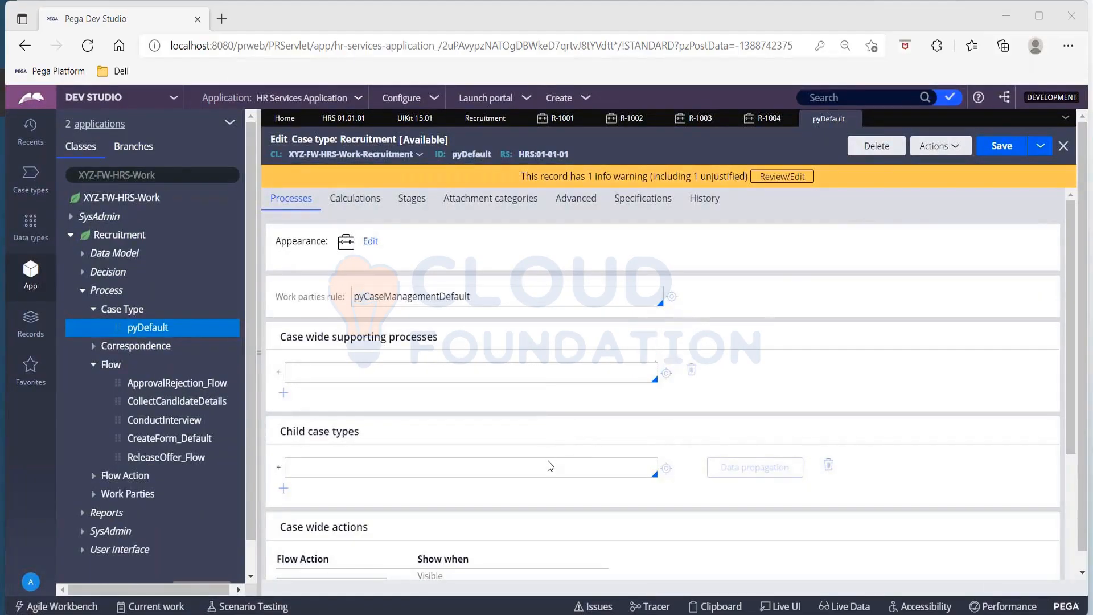
Enable creating a temporary case that is not saved until a 'Persist case' step in pyDefault's advanced settings, and save the rule.
{"action": "scroll", "coordinate": [550, 466], "scroll_direction": "down", "scroll_amount": 4}
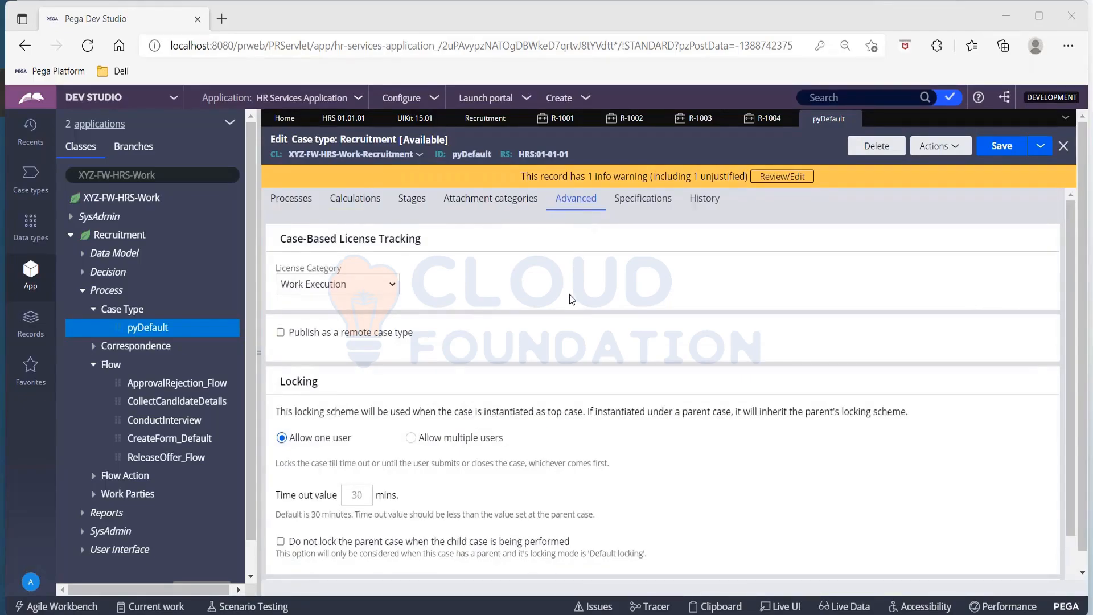
{"action": "scroll", "coordinate": [570, 299], "scroll_direction": "down", "scroll_amount": 2}
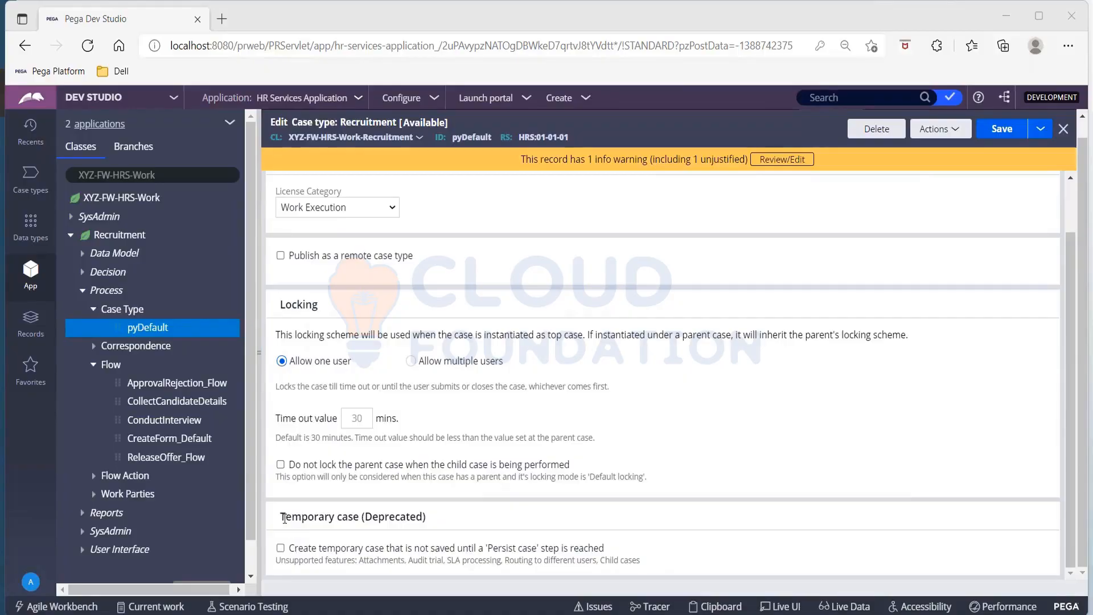
{"action": "left_click_drag", "start_coordinate": [281, 517], "coordinate": [358, 517]}
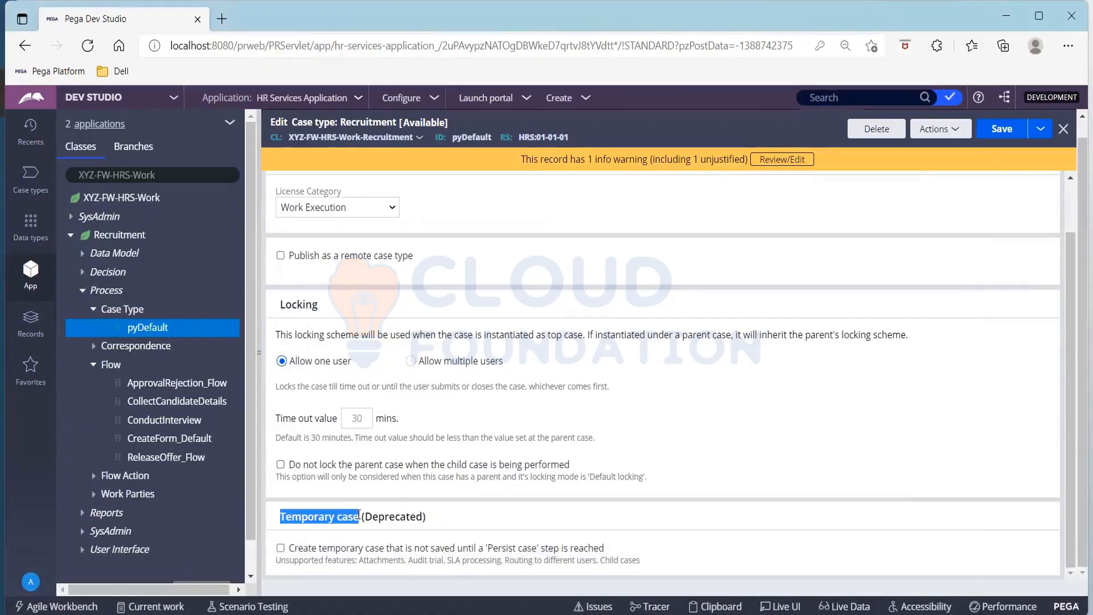
{"action": "left_click", "coordinate": [280, 549]}
{"action": "left_click", "coordinate": [998, 136]}
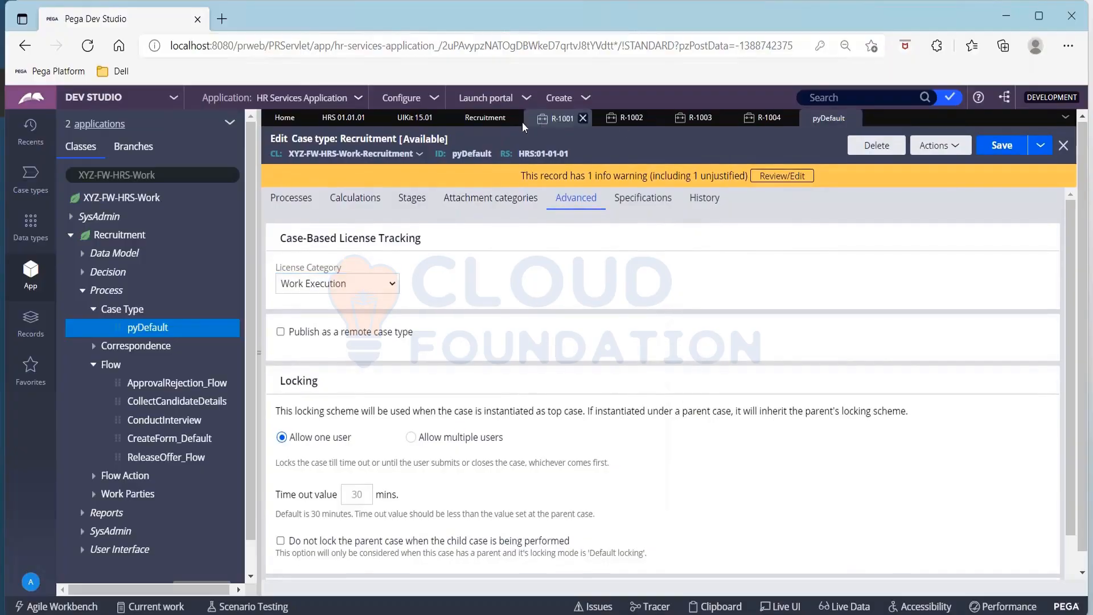
Return to the open Recruitment case type and display its workflow life cycle.
{"action": "left_click", "coordinate": [486, 118]}
{"action": "left_click", "coordinate": [937, 146]}
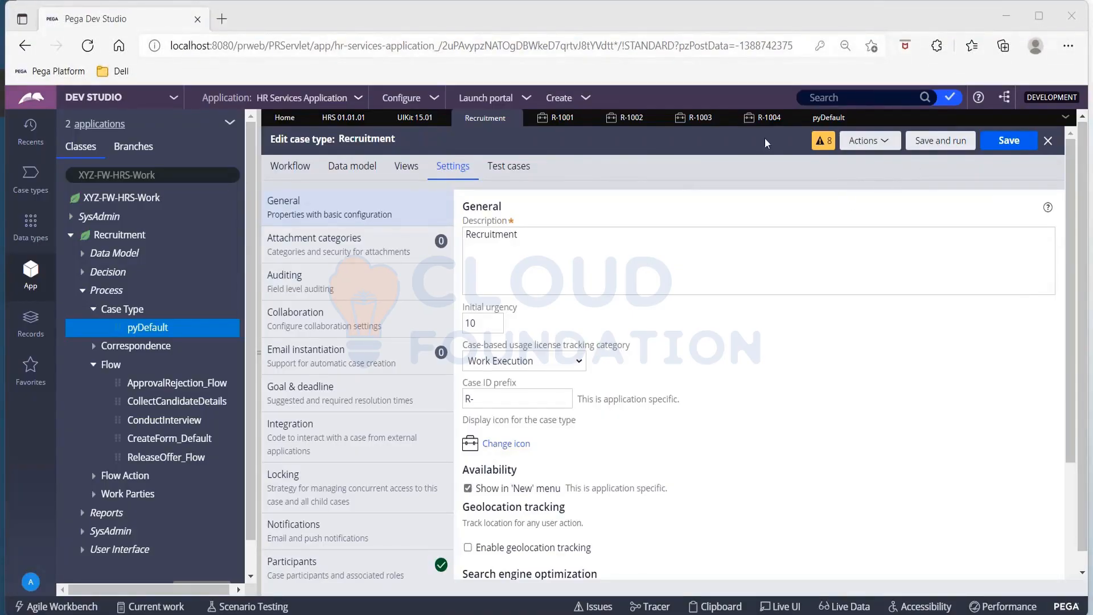
{"action": "left_click", "coordinate": [938, 142]}
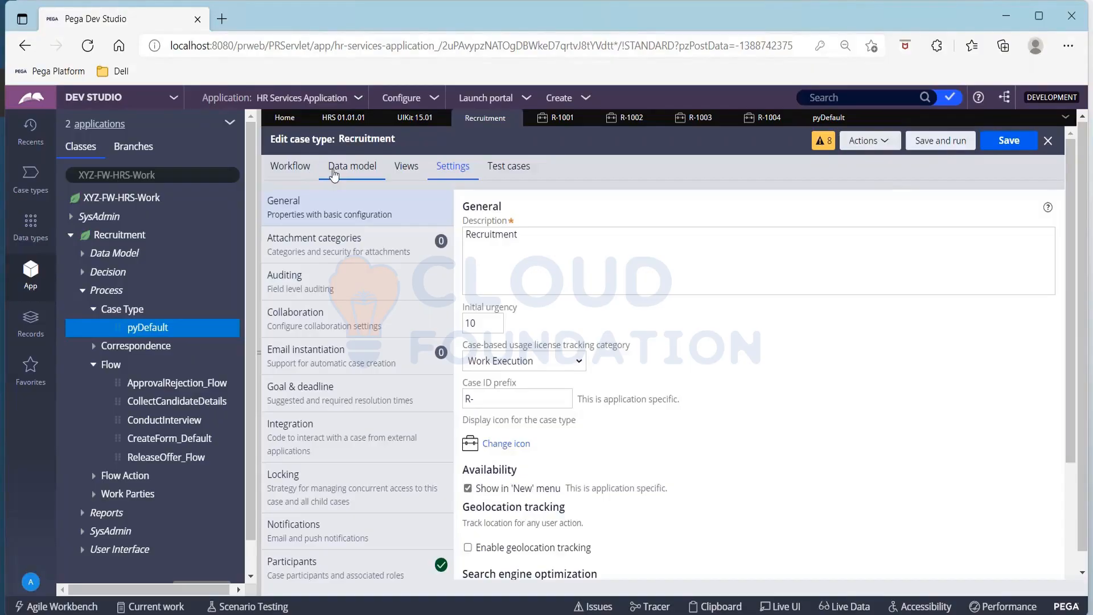
{"action": "left_click", "coordinate": [307, 170]}
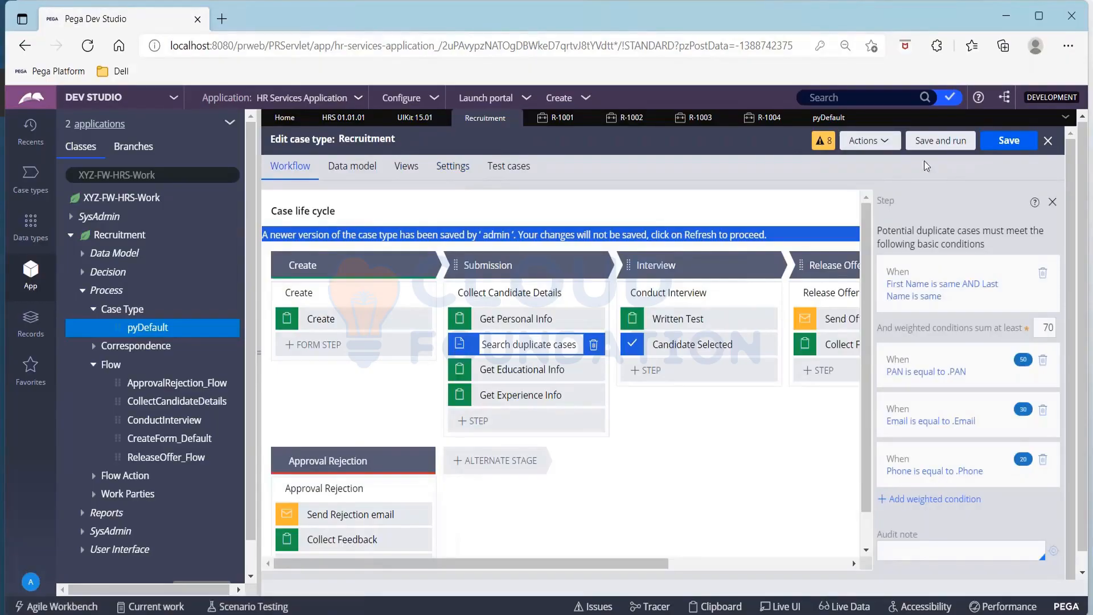
{"action": "left_click", "coordinate": [937, 142]}
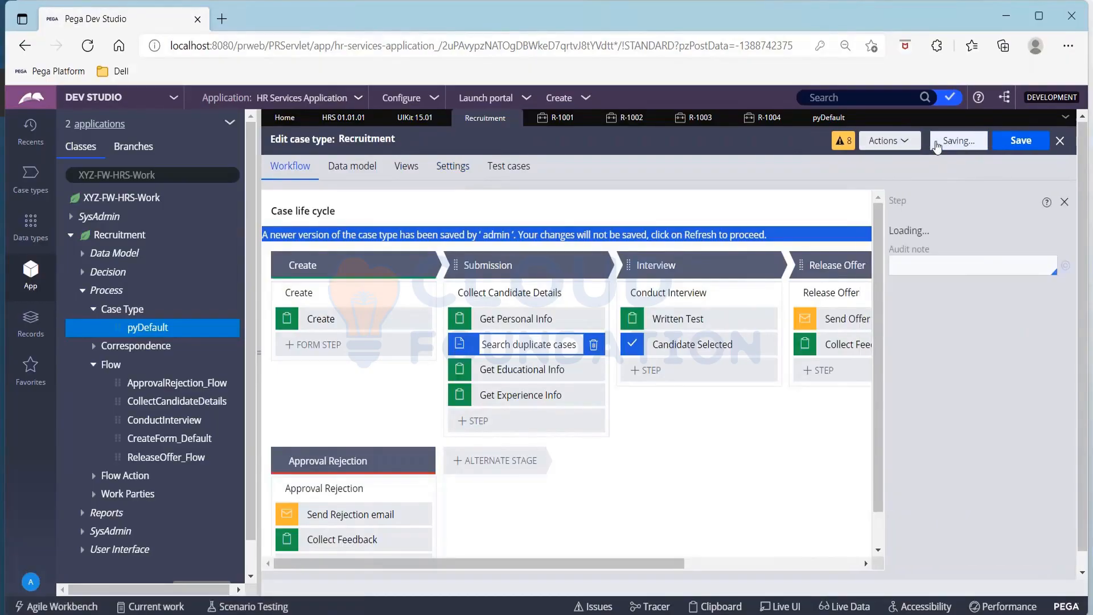
{"action": "left_click", "coordinate": [894, 141]}
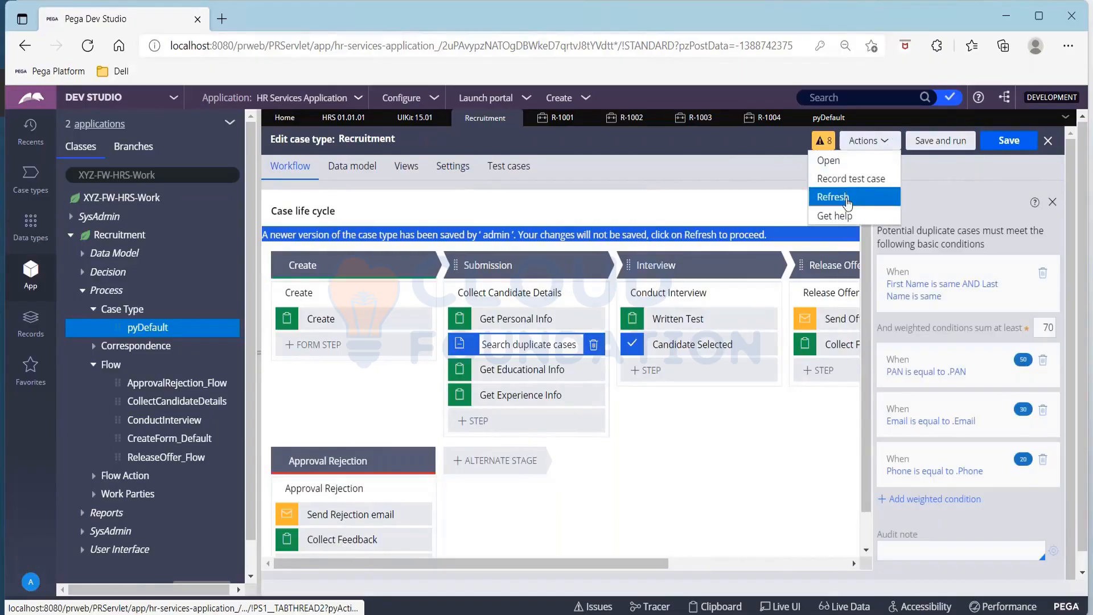
{"action": "left_click", "coordinate": [866, 180]}
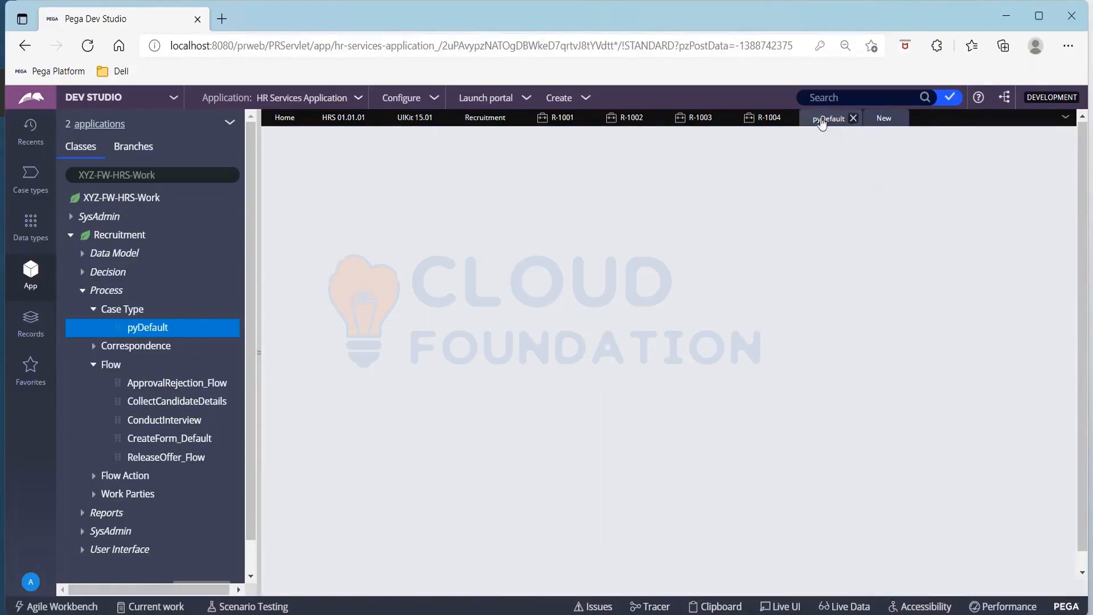
{"action": "left_click", "coordinate": [484, 118]}
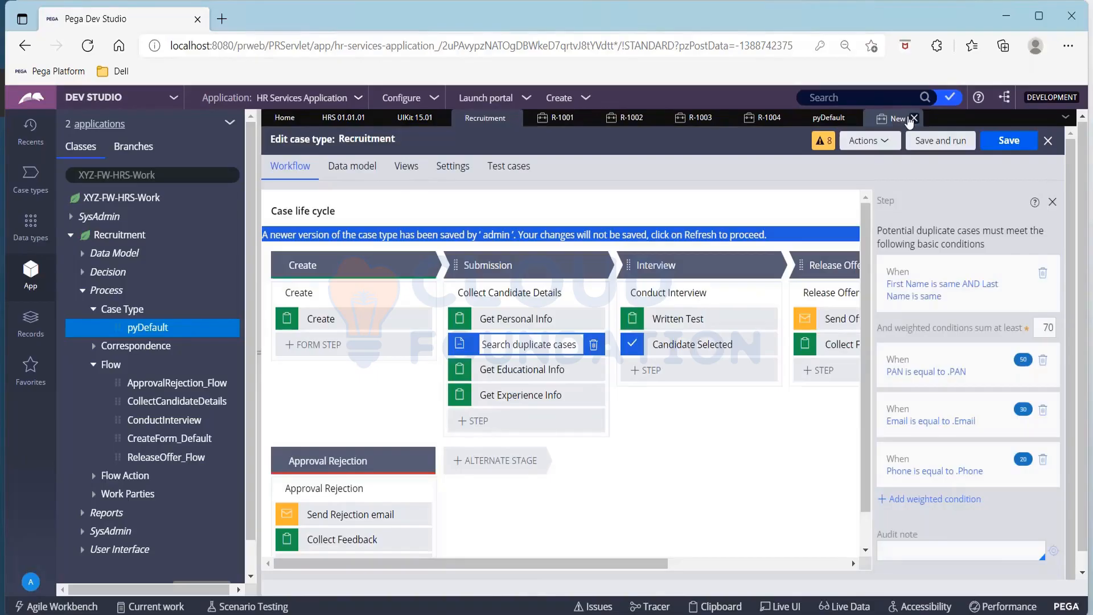
{"action": "left_click", "coordinate": [913, 118]}
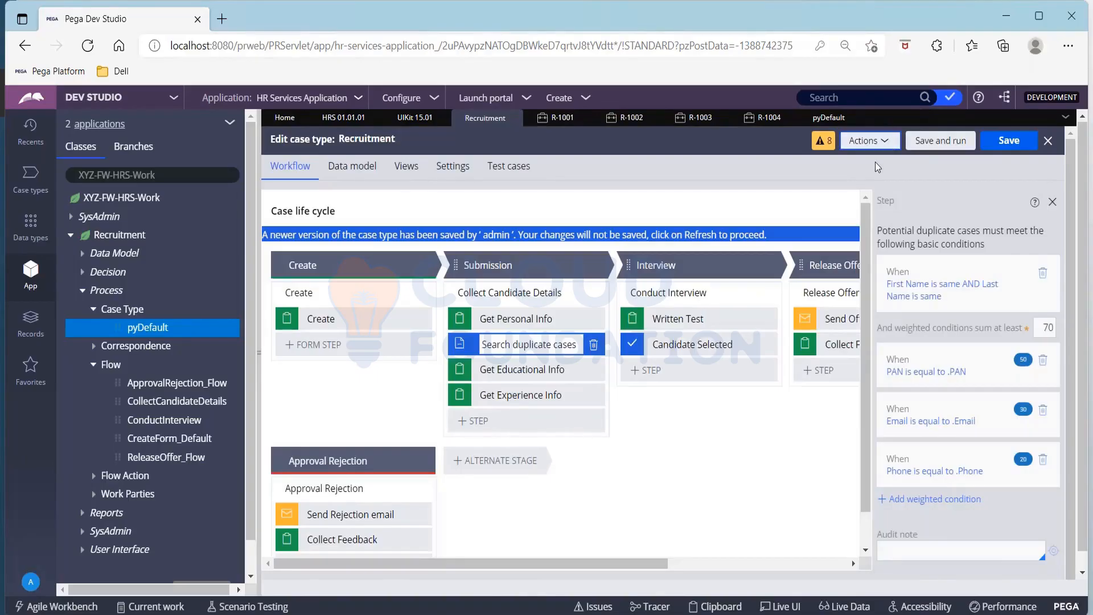
Refresh the Recruitment case type, save and run it, and advance the new case past the Create step.
{"action": "left_click", "coordinate": [874, 146]}
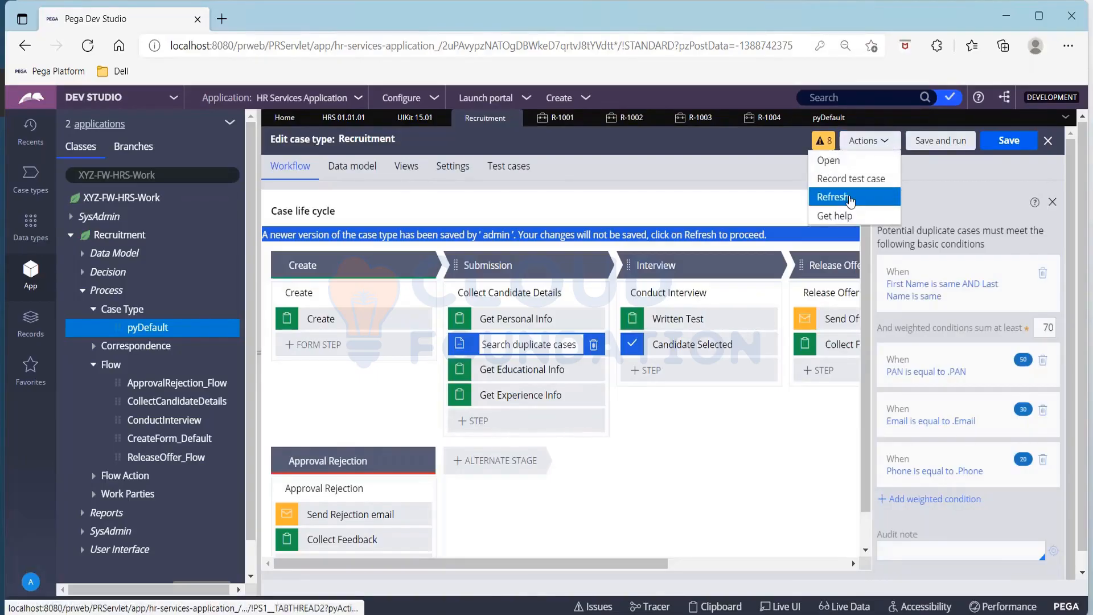
{"action": "left_click", "coordinate": [853, 196]}
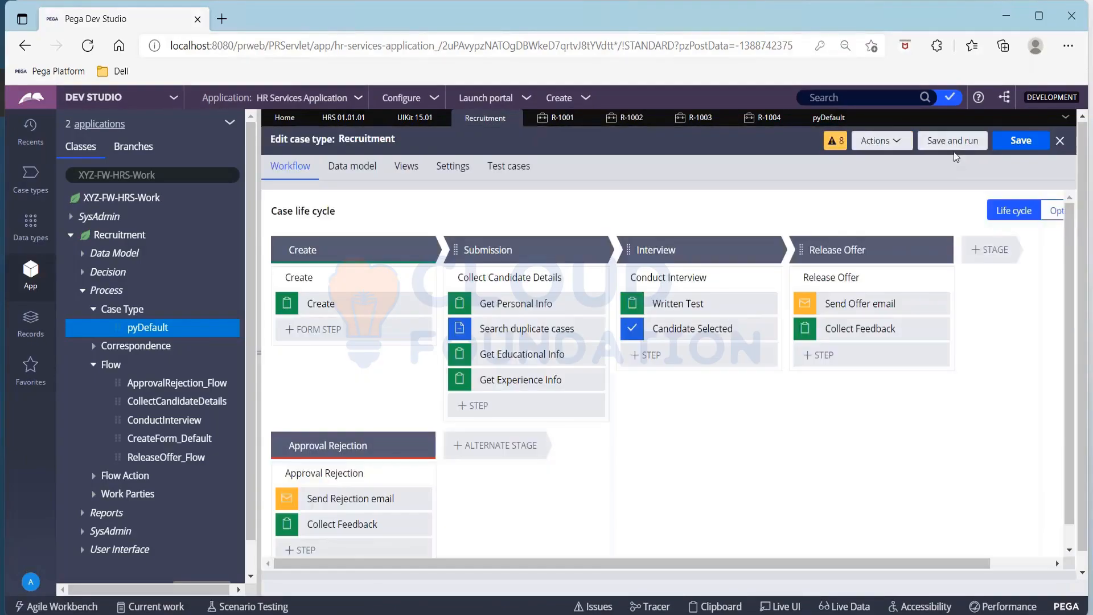
{"action": "left_click", "coordinate": [947, 143]}
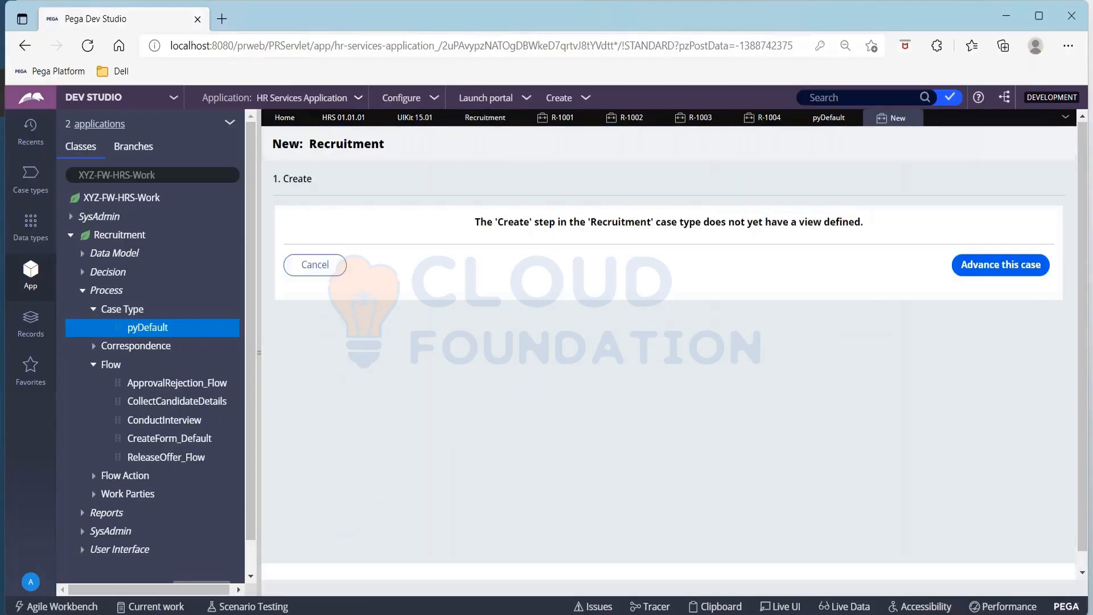
{"action": "left_click", "coordinate": [1012, 266]}
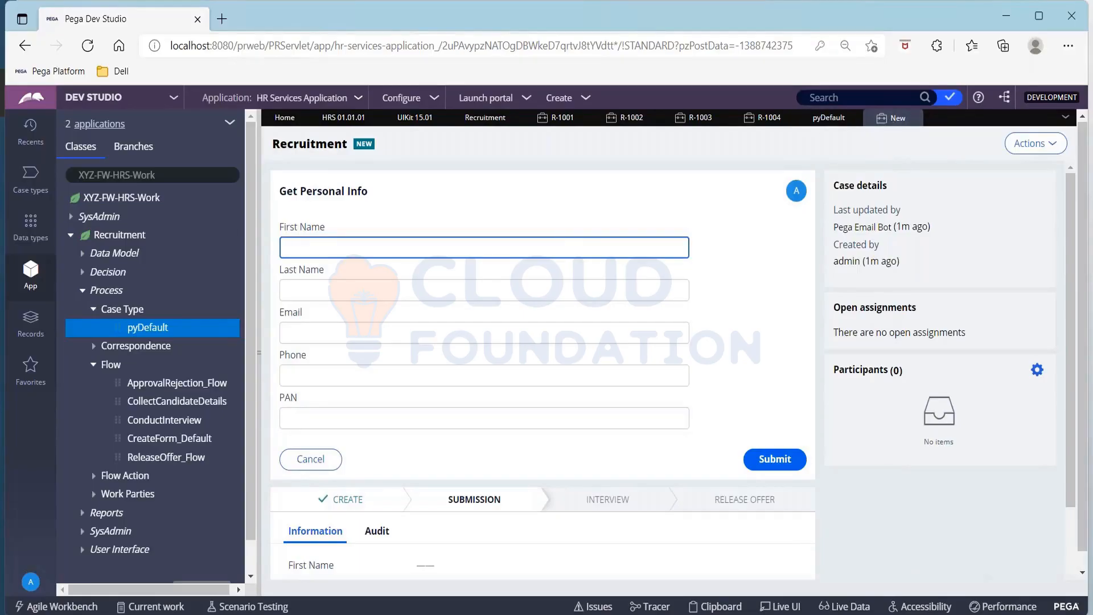
Submit the Get Personal Info form with a saved candidate's name, email and phone, and advance past Get Educational Info.
{"action": "type", "text": "HELLO"}
{"action": "key", "text": "Down"}
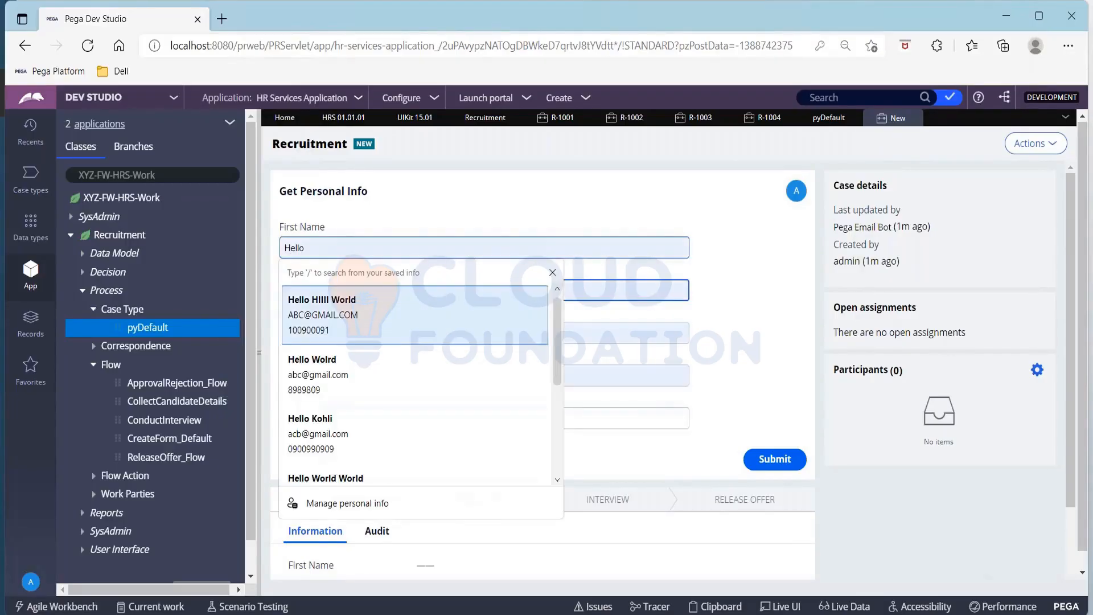
{"action": "key", "text": "Return"}
{"action": "left_click", "coordinate": [775, 460]}
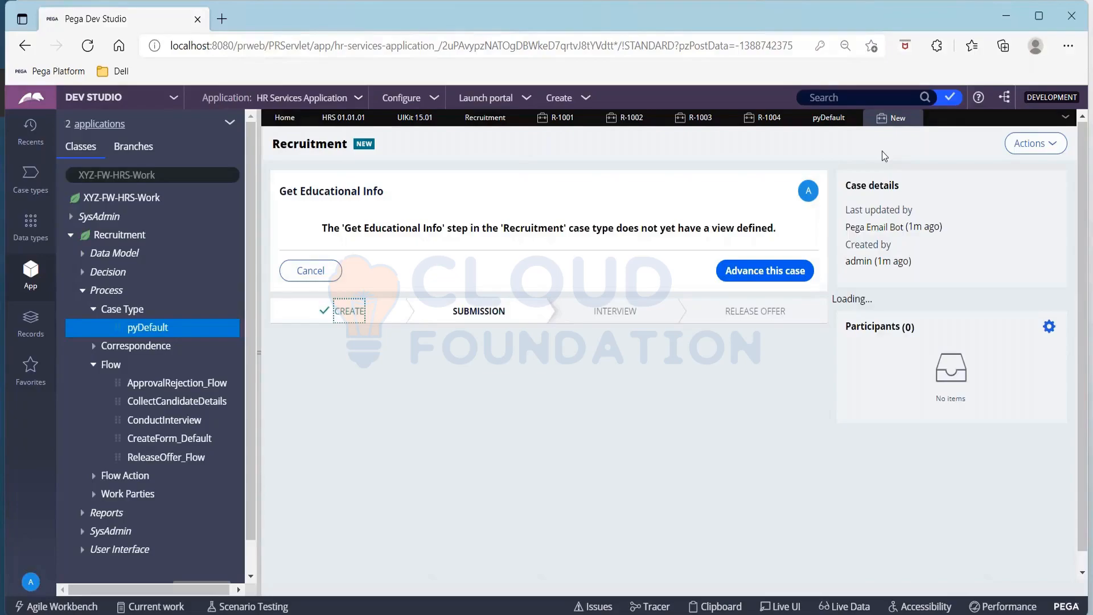
{"action": "left_click", "coordinate": [764, 270]}
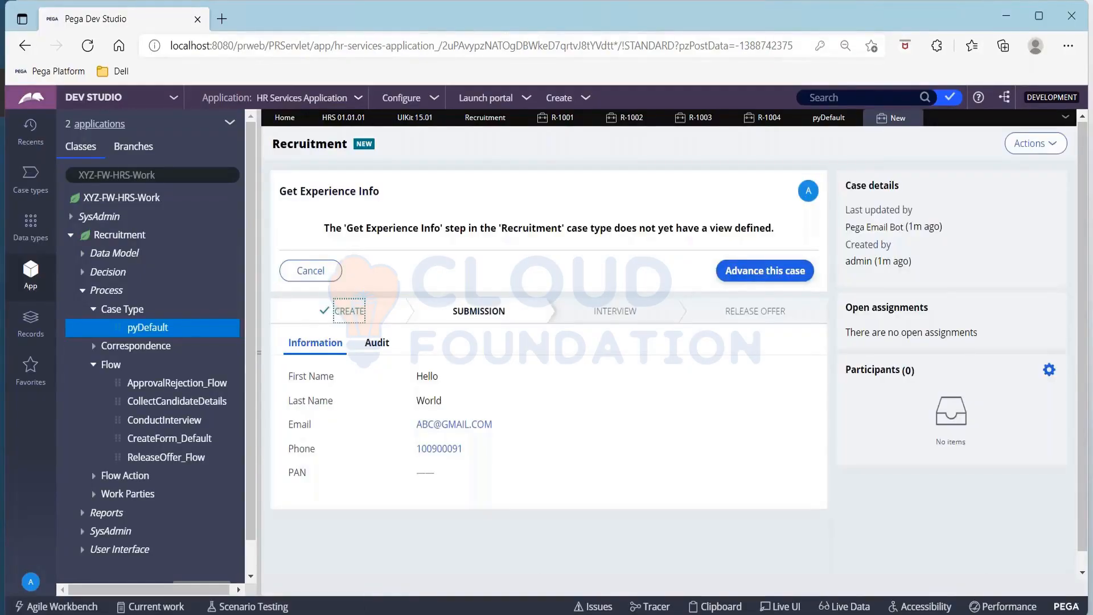
Advance the temporary Recruitment case past the Get Experience Info step and on to the Interview stage's Approval step.
{"action": "left_click", "coordinate": [765, 271]}
{"action": "left_click", "coordinate": [764, 271]}
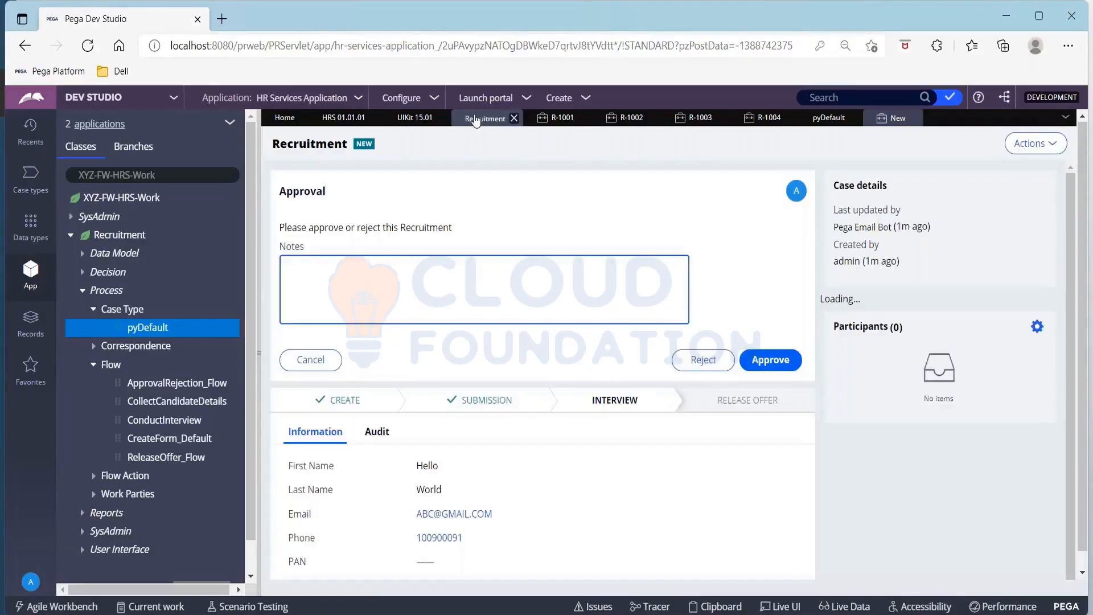
Add a Persist case automation to the Recruitment case type's Submission stage and place it directly after Search duplicate cases.
{"action": "left_click", "coordinate": [475, 120]}
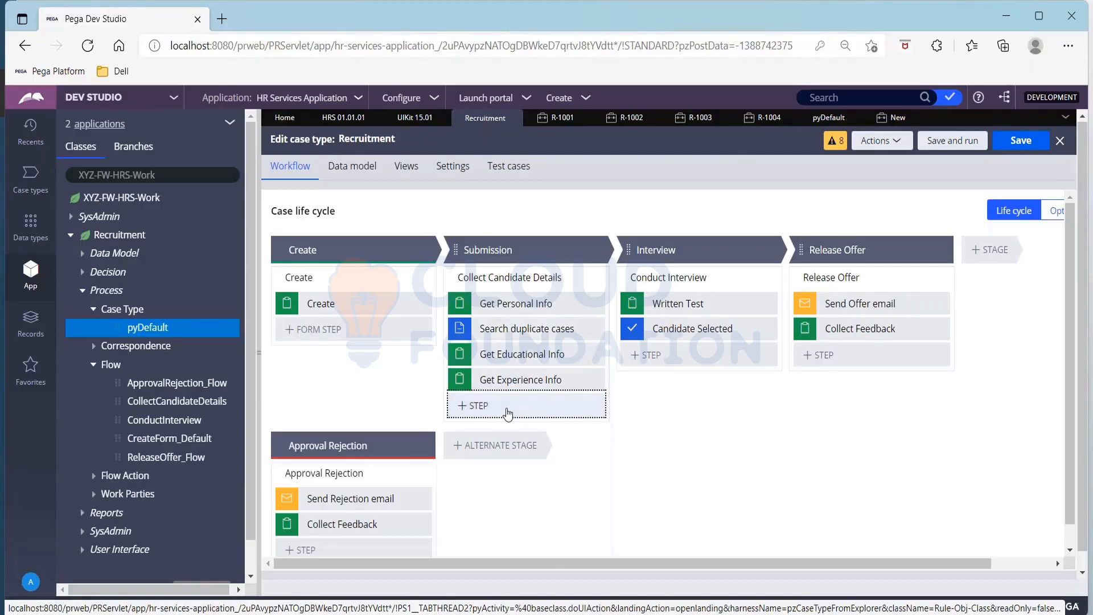
{"action": "left_click", "coordinate": [509, 412]}
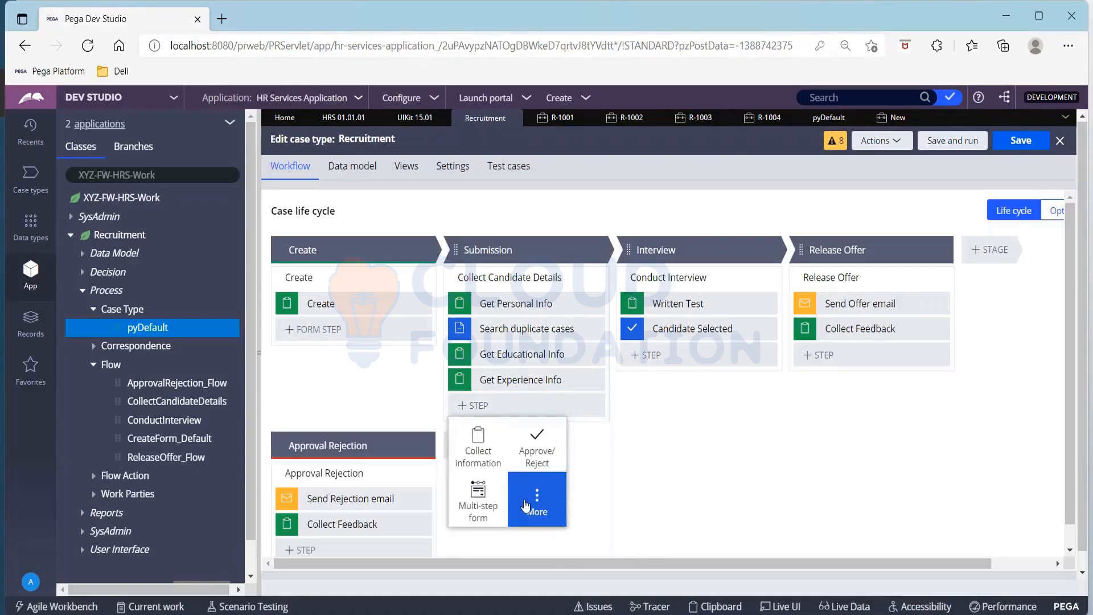
{"action": "left_click", "coordinate": [533, 501]}
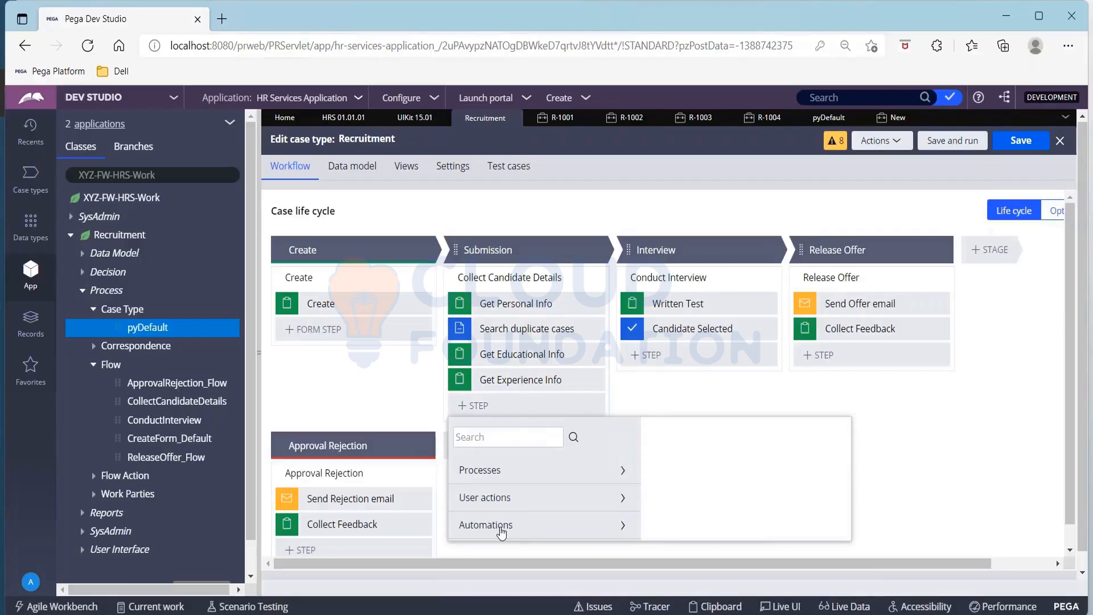
{"action": "left_click", "coordinate": [501, 528]}
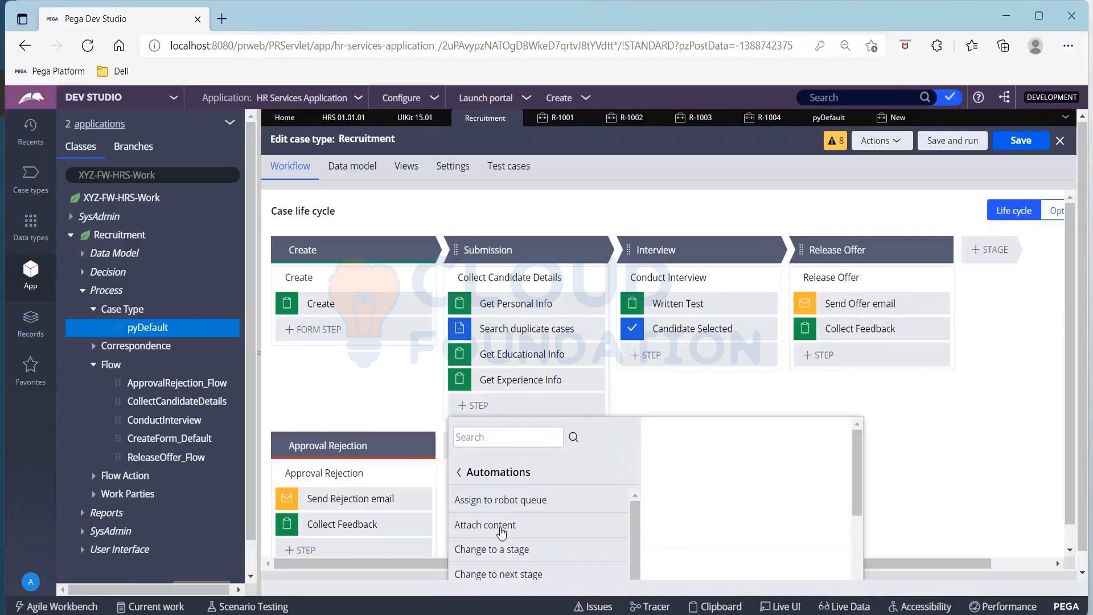
{"action": "scroll", "coordinate": [557, 526], "scroll_direction": "down", "scroll_amount": 4}
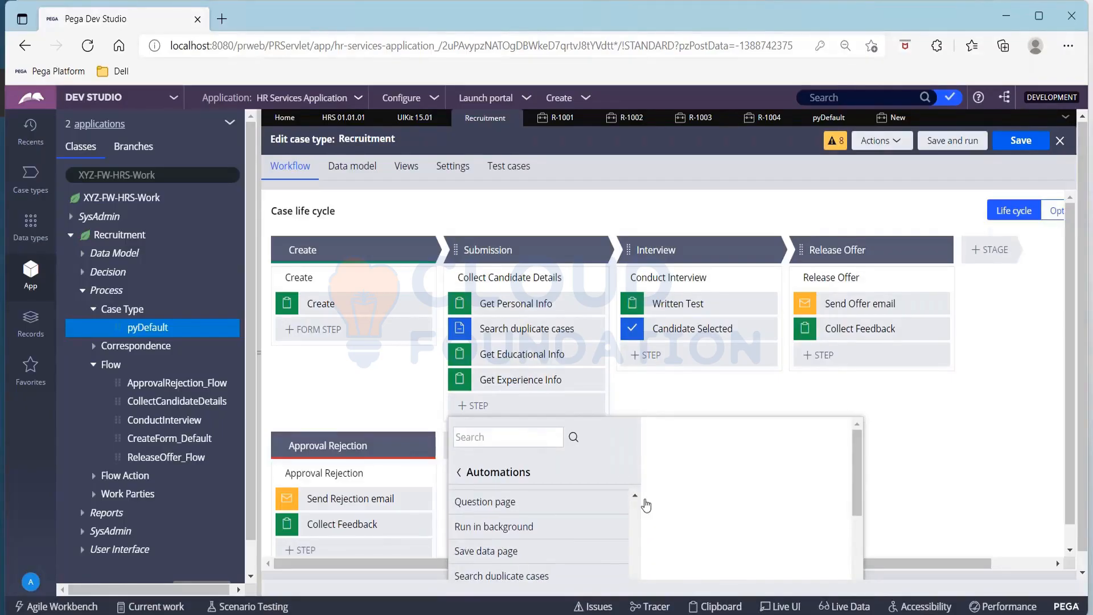
{"action": "scroll", "coordinate": [646, 505], "scroll_direction": "down", "scroll_amount": 3}
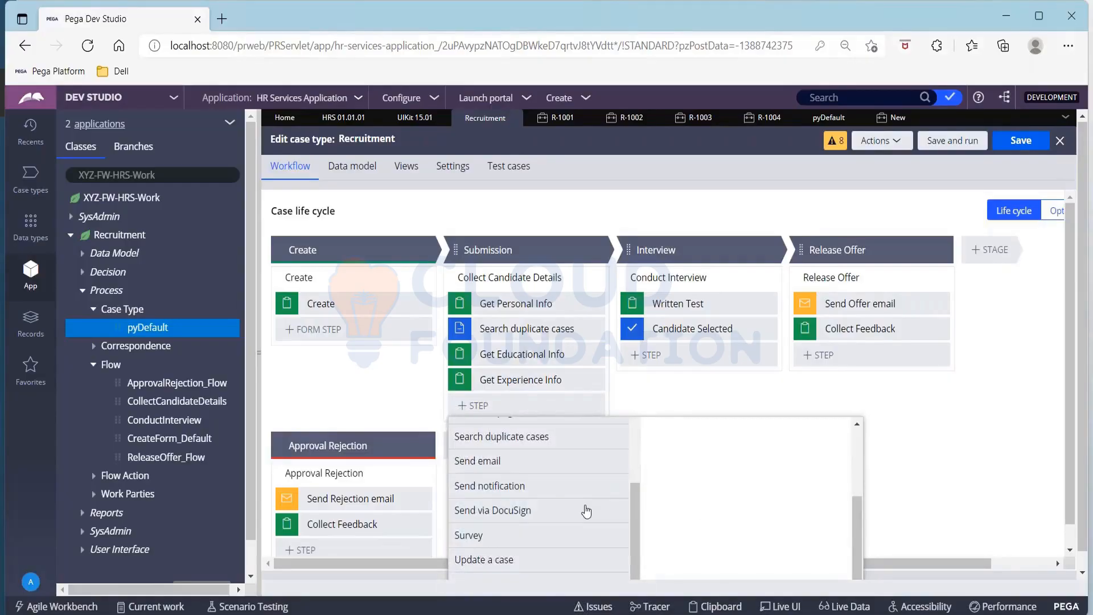
{"action": "scroll", "coordinate": [586, 511], "scroll_direction": "up", "scroll_amount": 3}
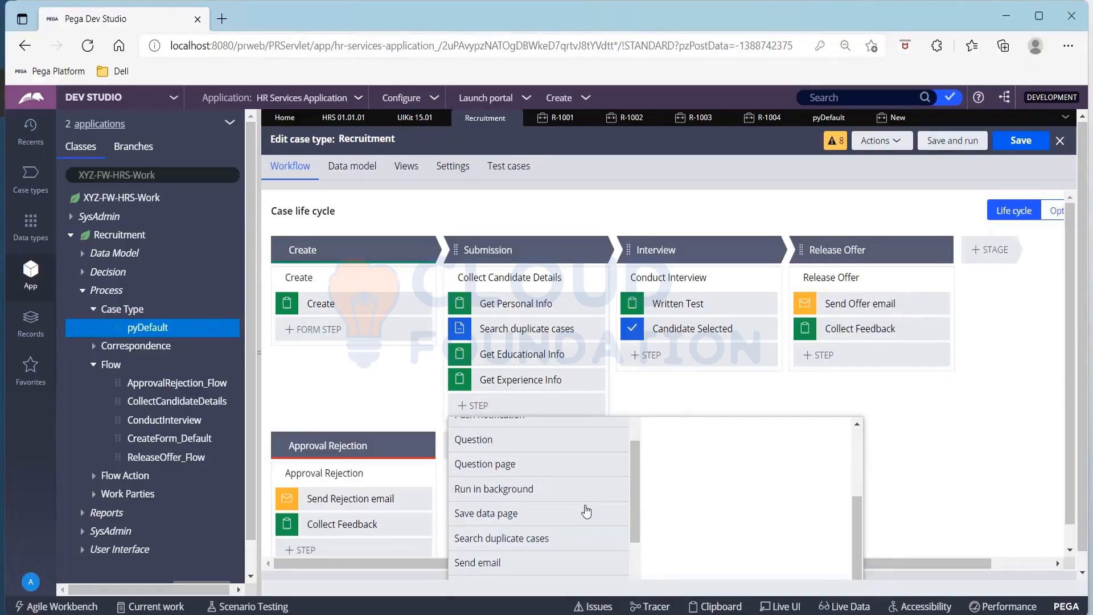
{"action": "scroll", "coordinate": [586, 511], "scroll_direction": "up", "scroll_amount": 3}
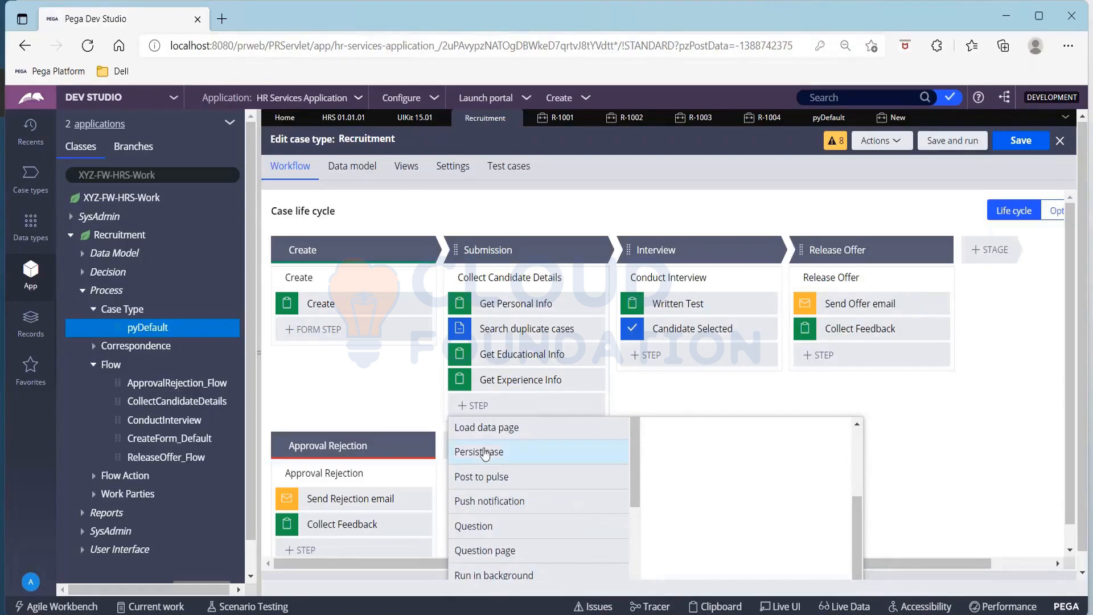
{"action": "left_click", "coordinate": [485, 453]}
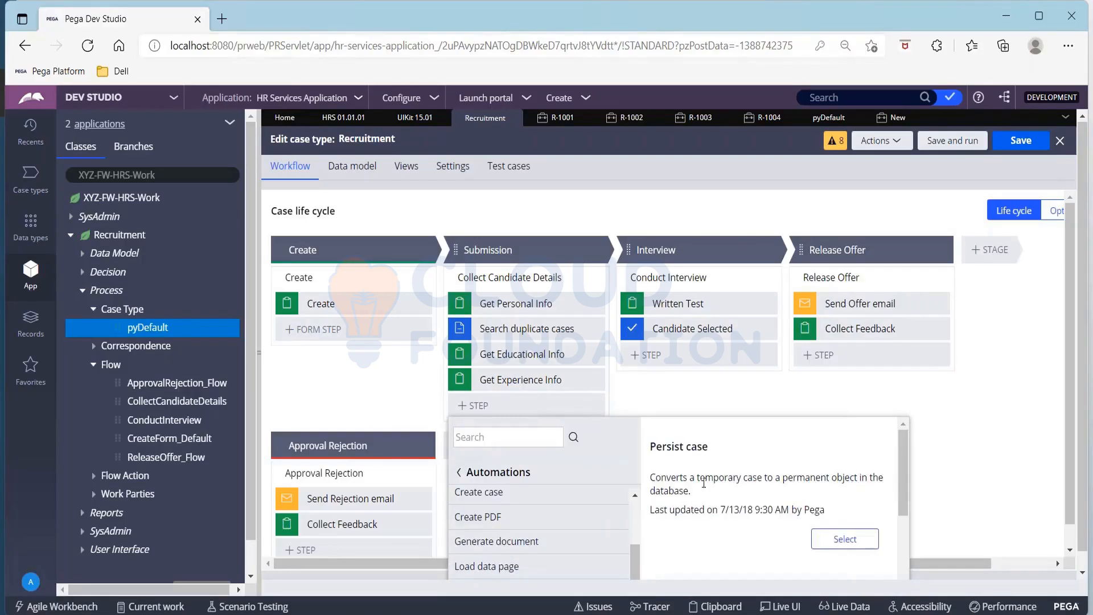
{"action": "left_click", "coordinate": [845, 538]}
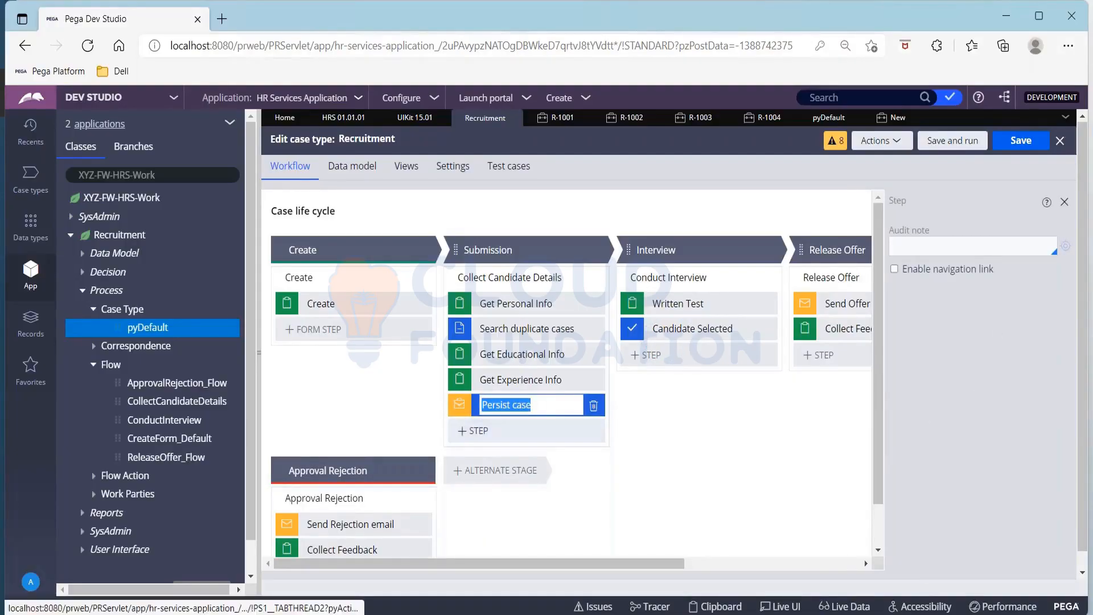
{"action": "left_click_drag", "start_coordinate": [459, 404], "coordinate": [461, 358]}
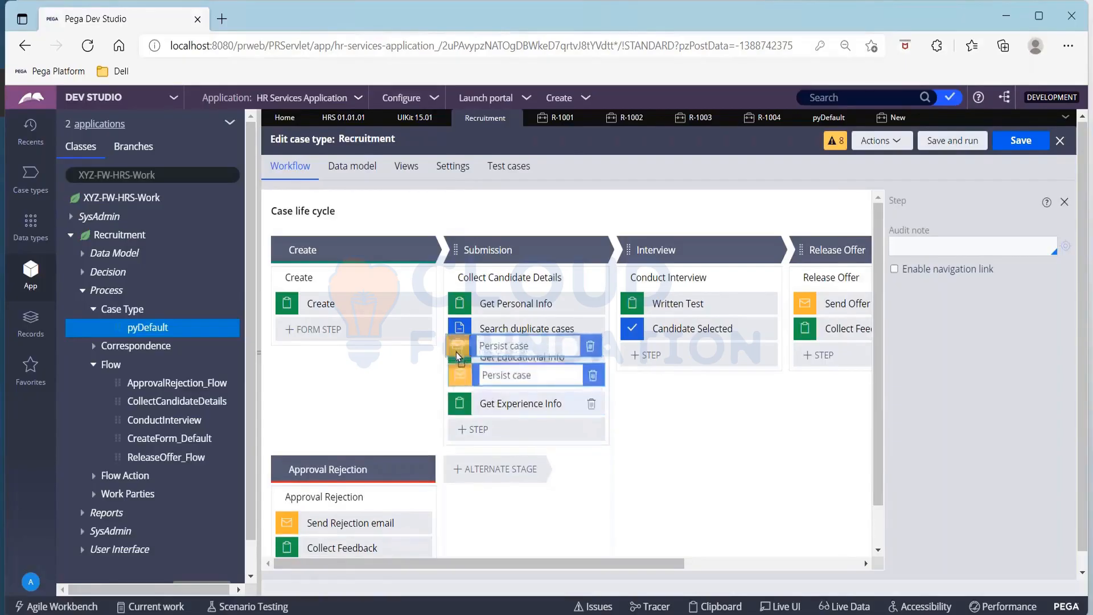
{"action": "left_click", "coordinate": [864, 559]}
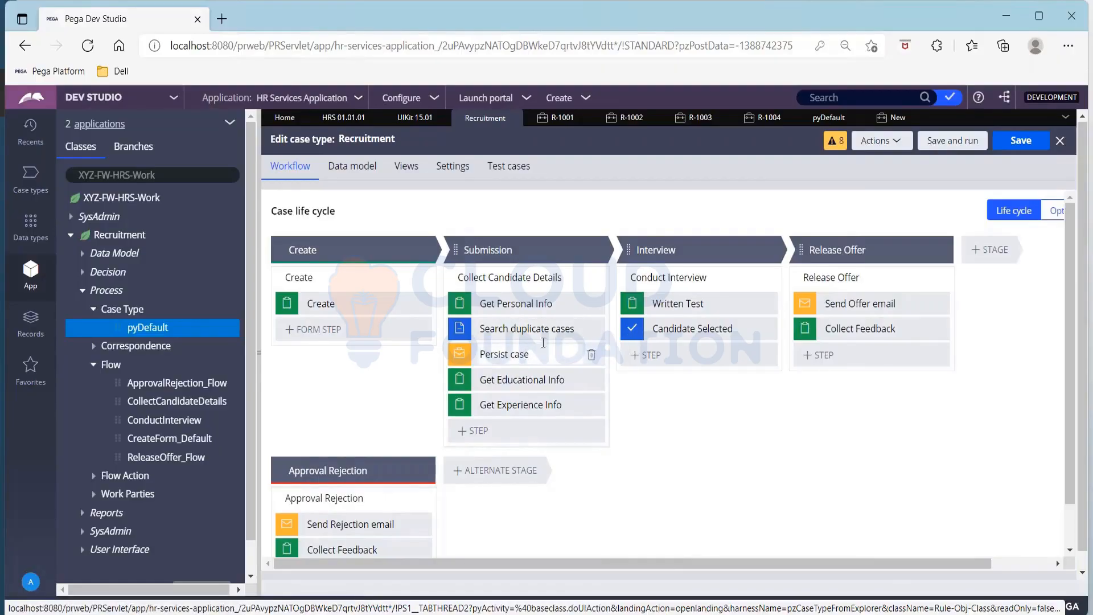
Save and run the Recruitment case type, and advance the new case past the Create step.
{"action": "left_click", "coordinate": [958, 141]}
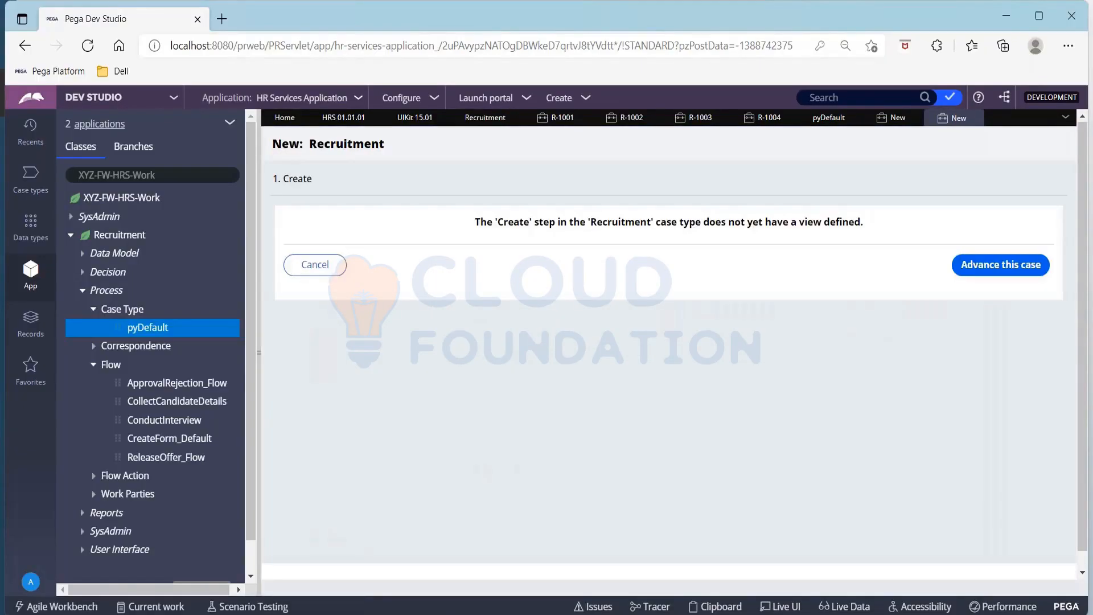
{"action": "left_click", "coordinate": [1000, 265]}
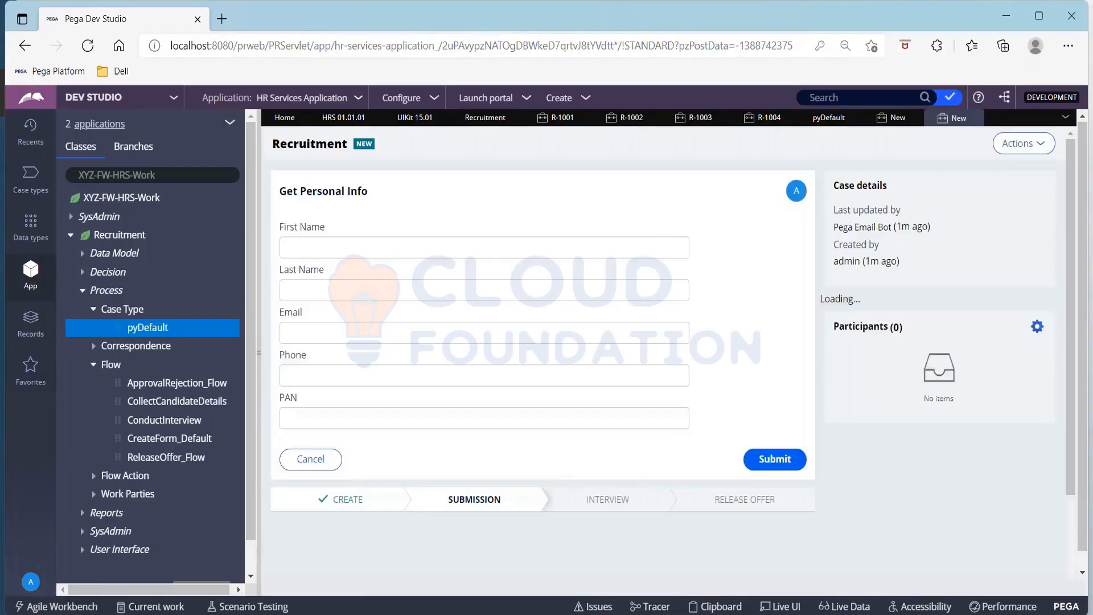
Fill in Get Personal Info with a saved candidate's name, email and phone, and enter the PAN.
{"action": "type", "text": "V"}
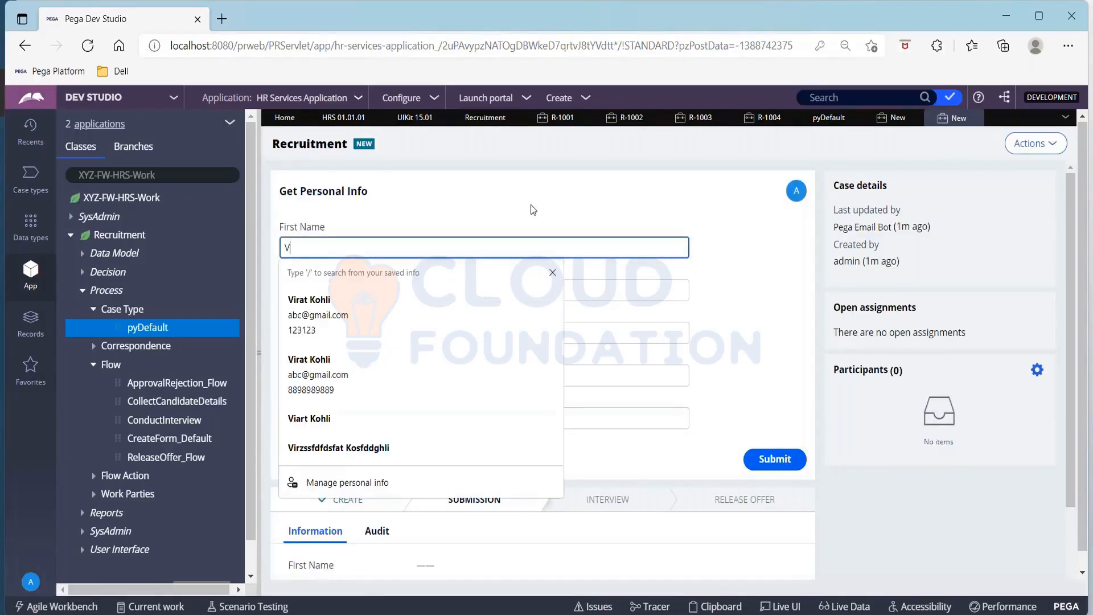
{"action": "key", "text": "Down"}
{"action": "key", "text": "Return"}
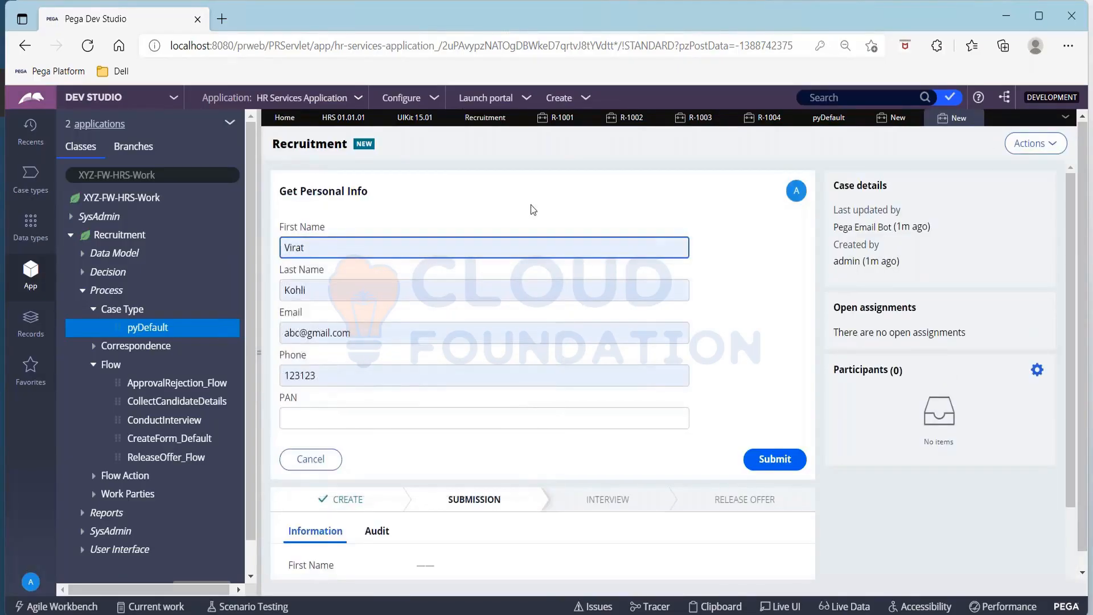
{"action": "left_click", "coordinate": [319, 418]}
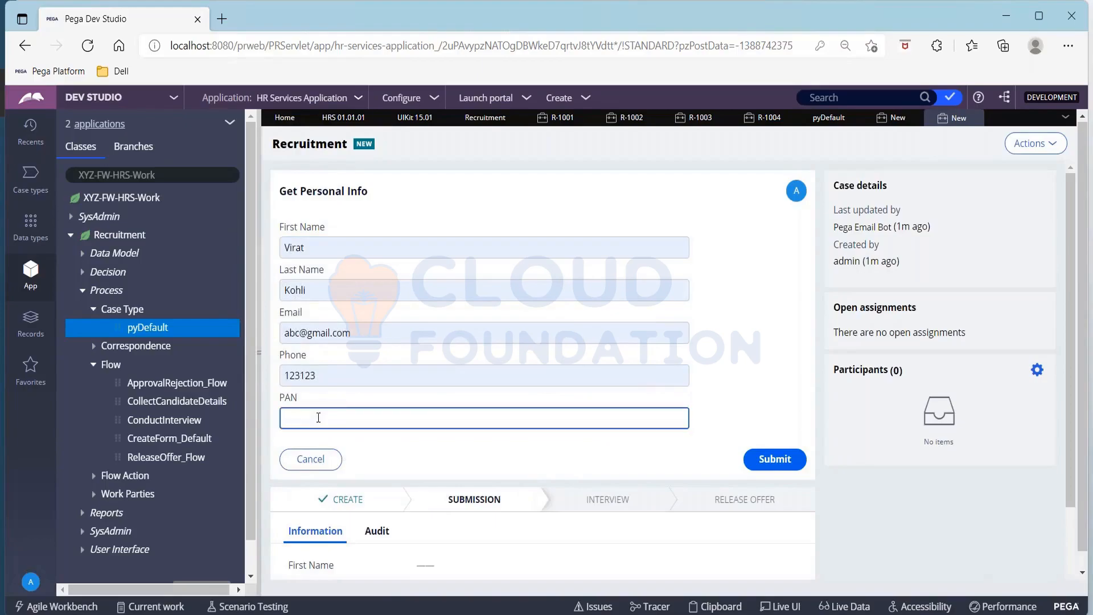
{"action": "type", "text": "GHASDJHSAGH"}
Replace the last digits of the candidate's phone number with different ones and submit the Get Personal Info form.
{"action": "left_click", "coordinate": [319, 380]}
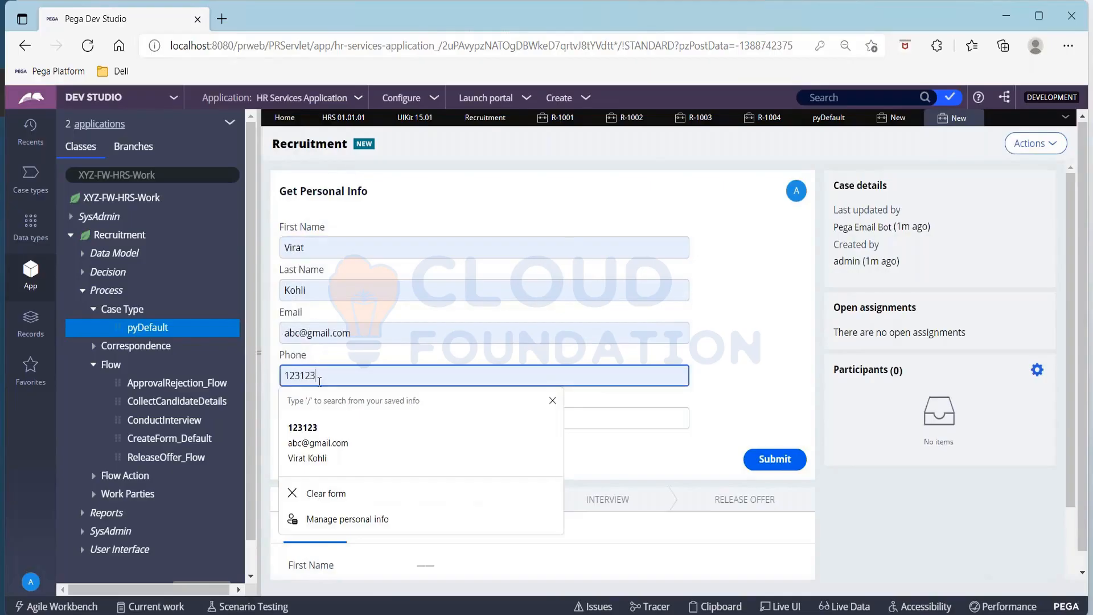
{"action": "key", "text": "BackSpace"}
{"action": "key", "text": "BackSpace"}
{"action": "key", "text": "BackSpace"}
{"action": "key", "text": "BackSpace"}
{"action": "type", "text": "676"}
{"action": "left_click", "coordinate": [779, 462]}
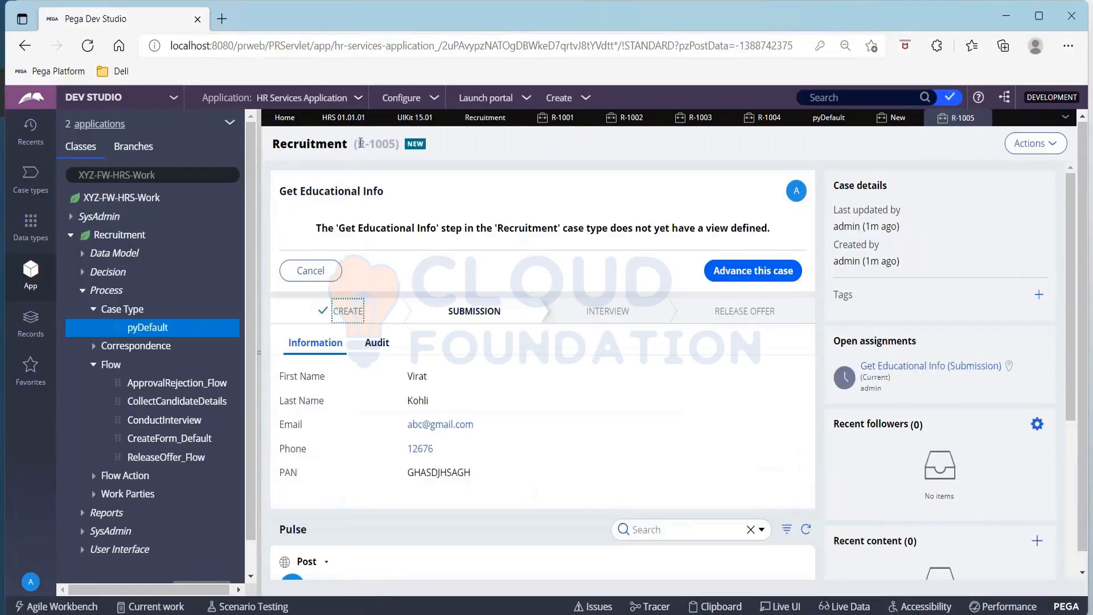
Check the case ID of the persisted Recruitment case and advance it past the Get Educational Info step.
{"action": "left_click_drag", "start_coordinate": [360, 142], "coordinate": [399, 144]}
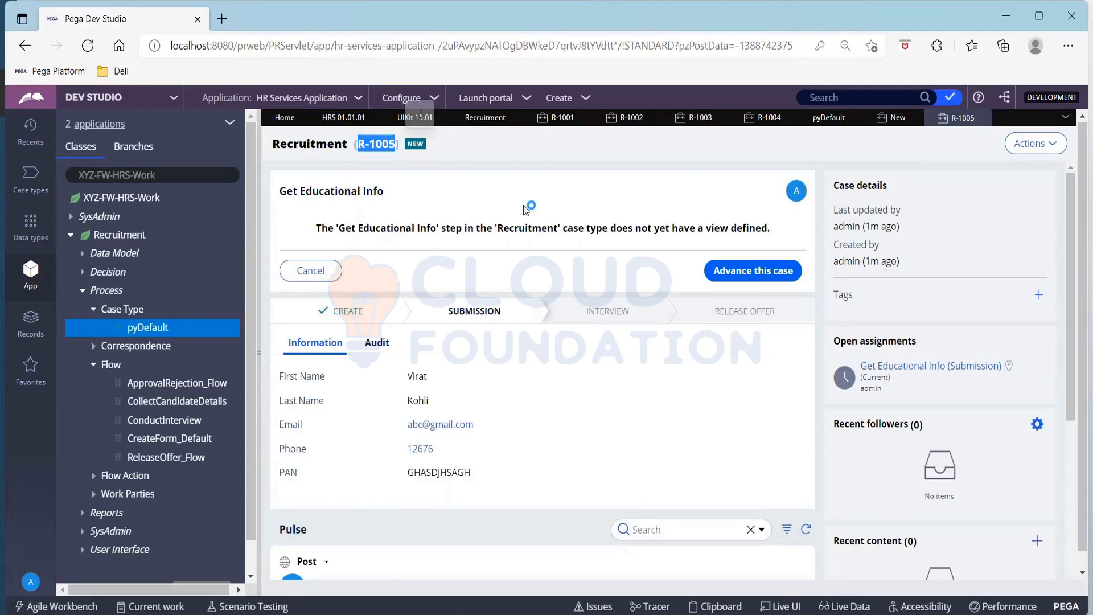
{"action": "left_click", "coordinate": [709, 269]}
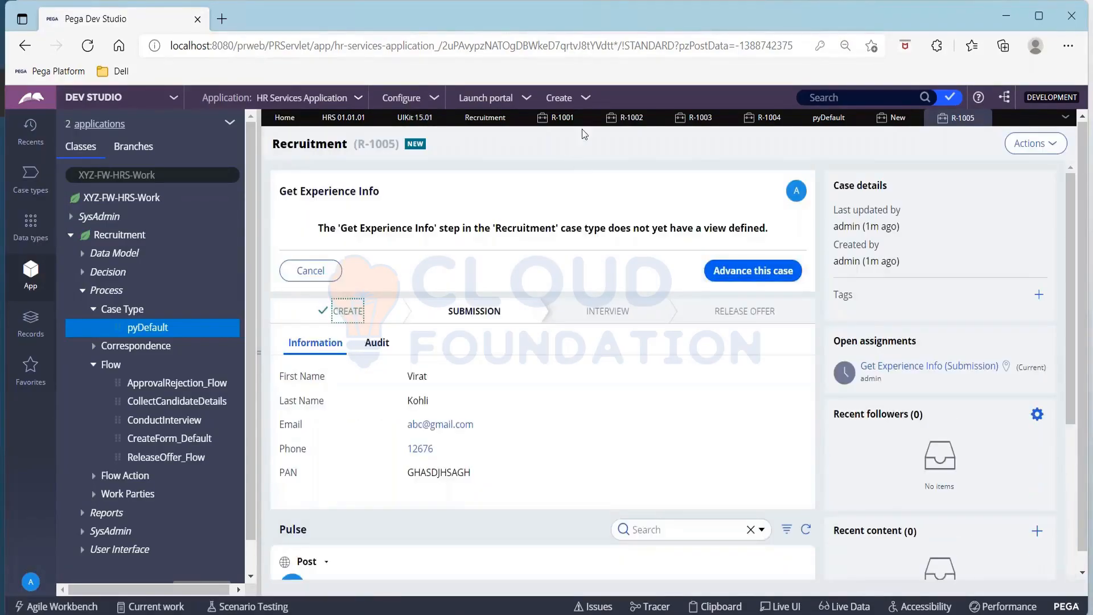
Create another new Recruitment case and advance it past the Create step.
{"action": "left_click", "coordinate": [586, 98]}
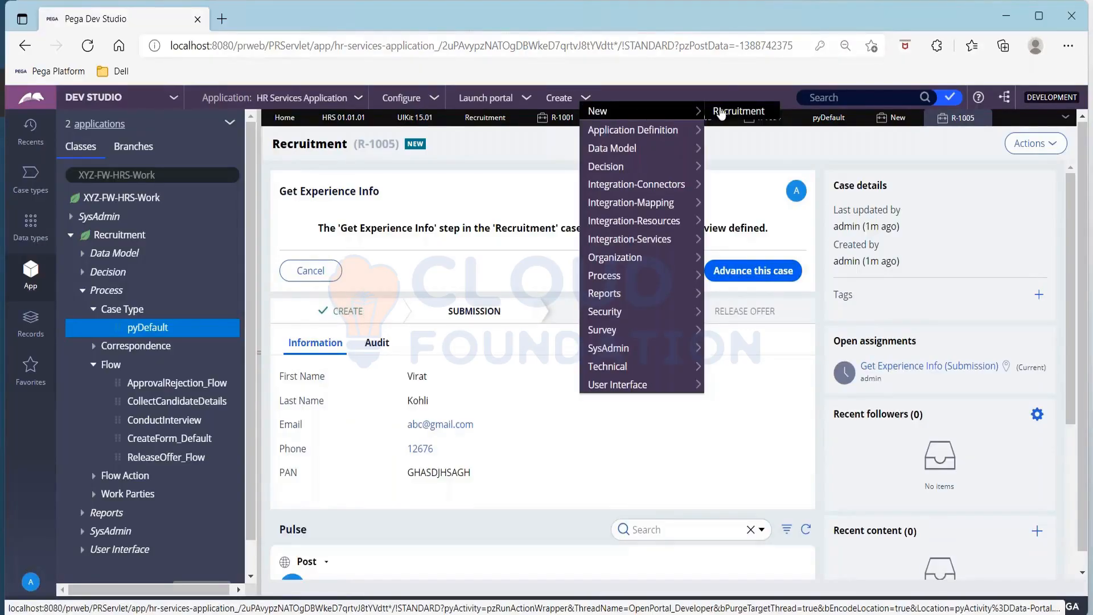
{"action": "left_click", "coordinate": [717, 111]}
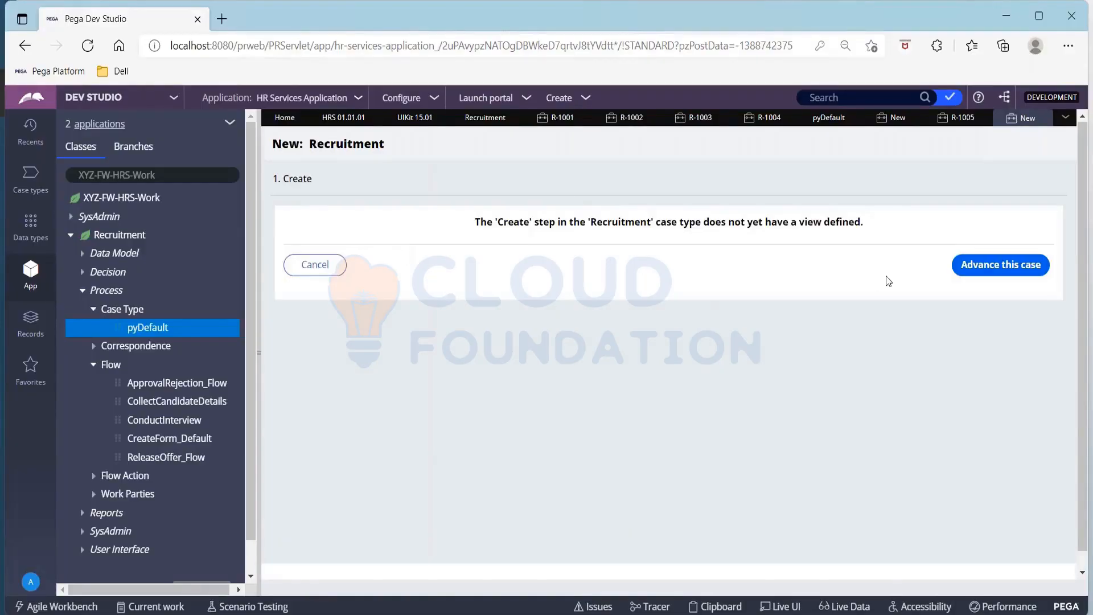
{"action": "left_click", "coordinate": [961, 274]}
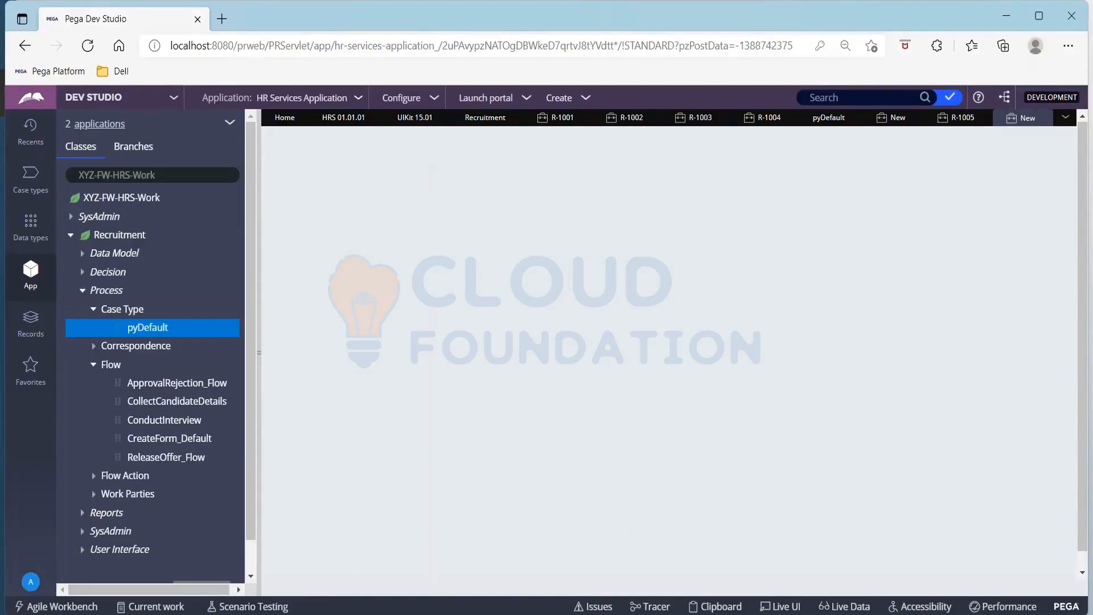
Submit the Get Personal Info form with the saved candidate's name, email and phone and a PAN value.
{"action": "type", "text": "Virat"}
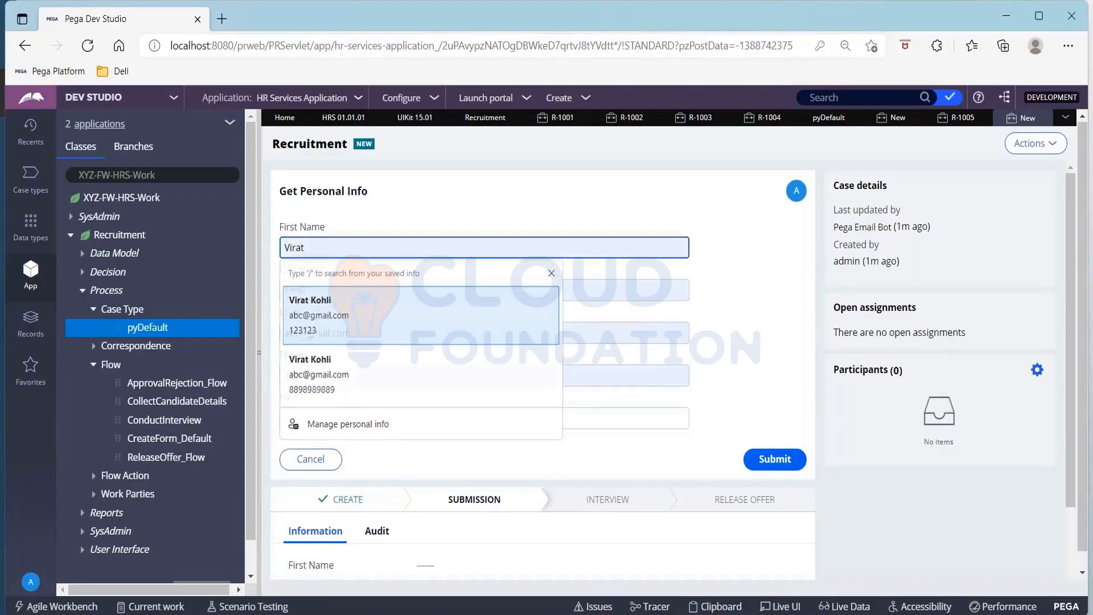
{"action": "left_click", "coordinate": [317, 315]}
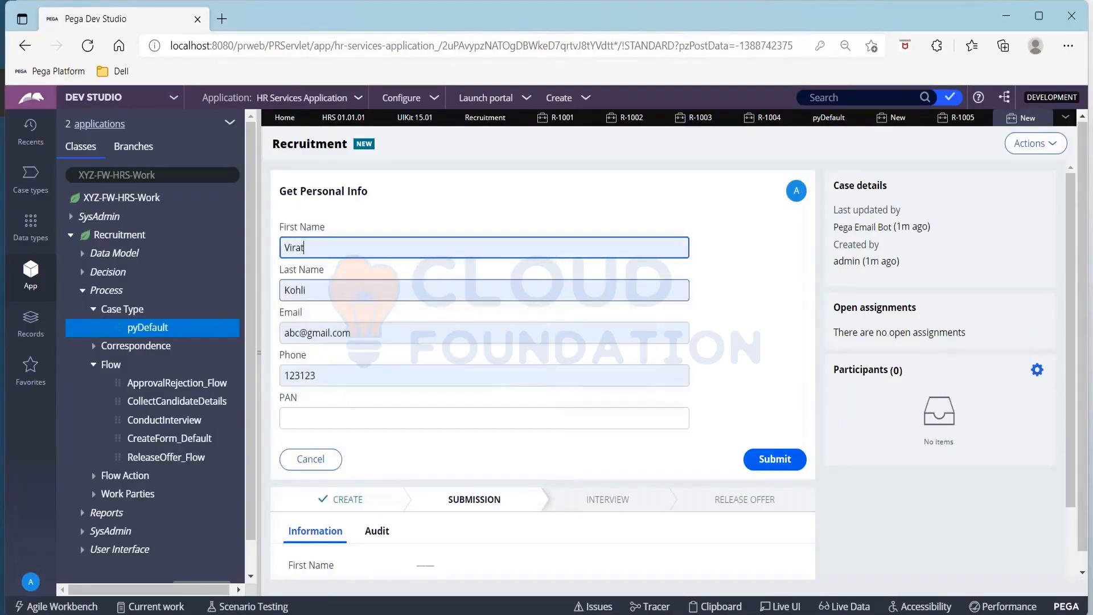
{"action": "left_click", "coordinate": [358, 418]}
{"action": "type", "text": "ABC123"}
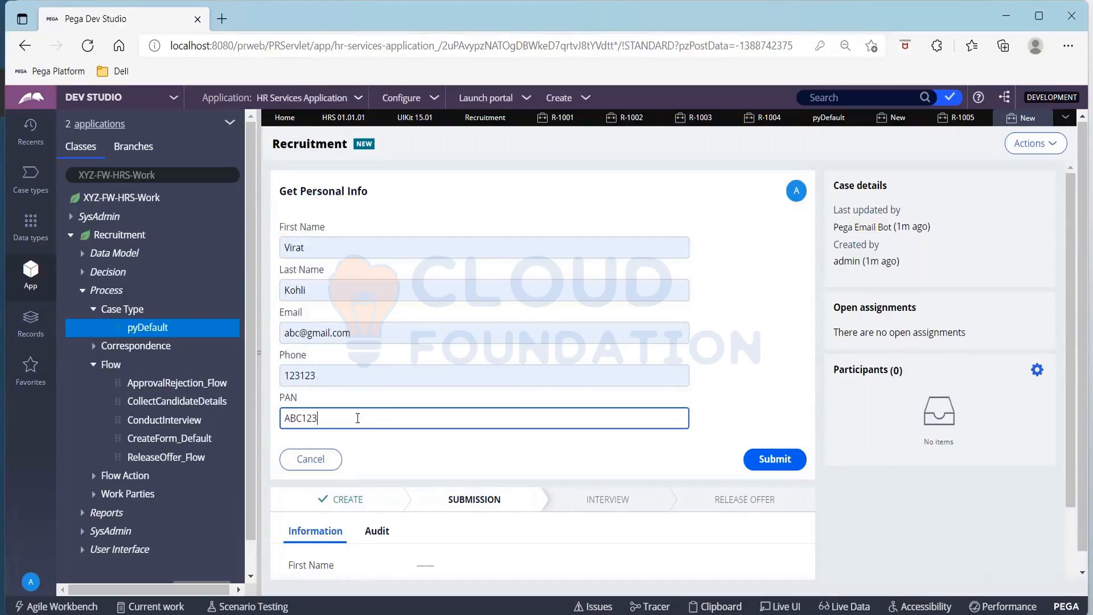
{"action": "left_click", "coordinate": [755, 454]}
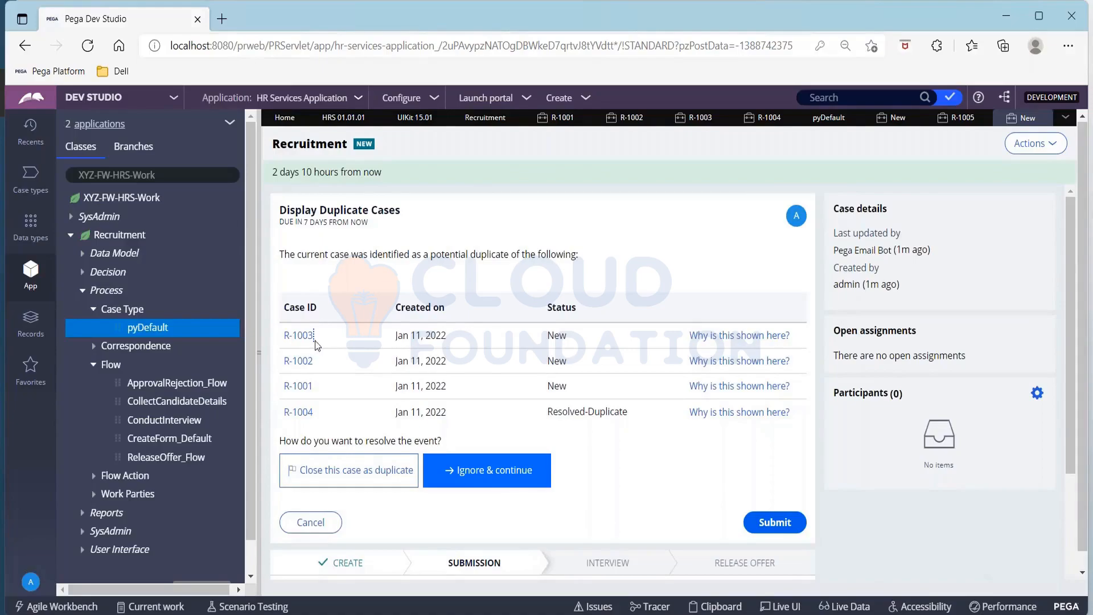
Resolve the potential duplicate by closing this case as a duplicate of R-1003, and submit.
{"action": "left_click", "coordinate": [360, 481]}
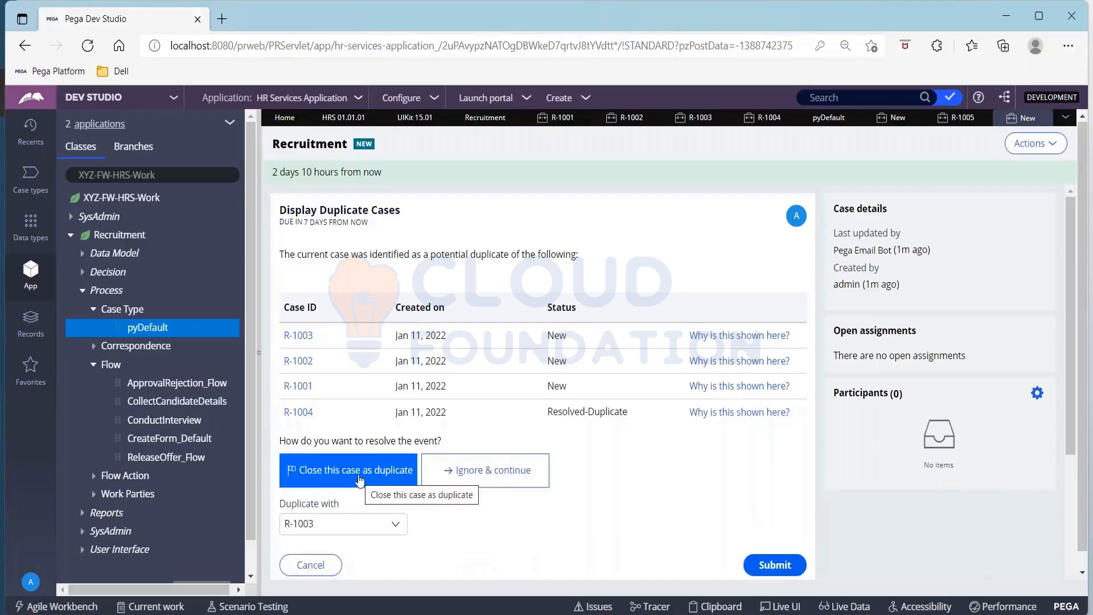
{"action": "left_click", "coordinate": [773, 565]}
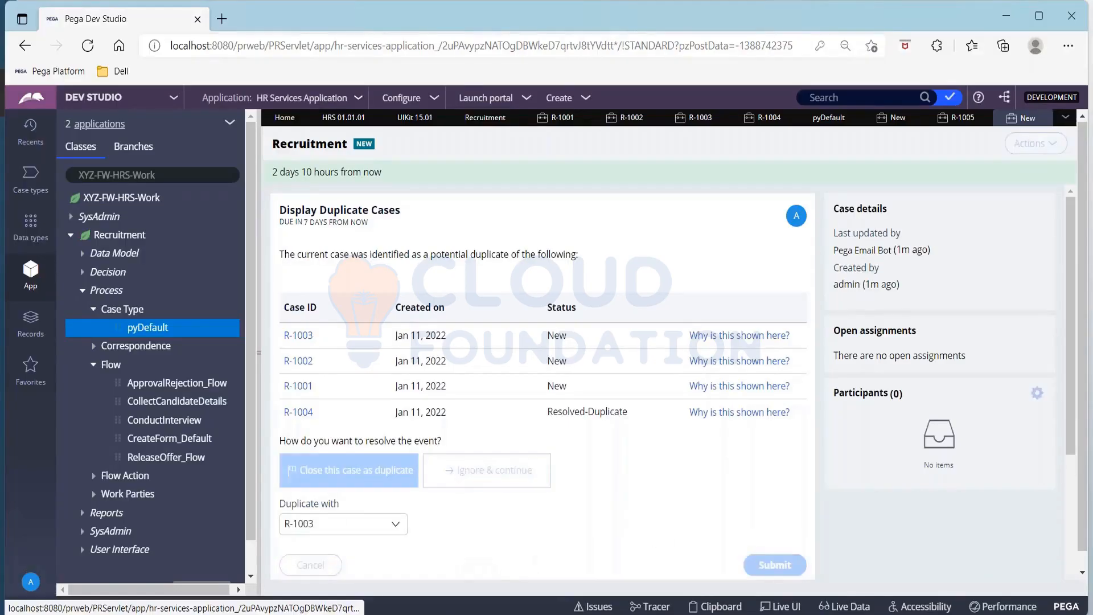